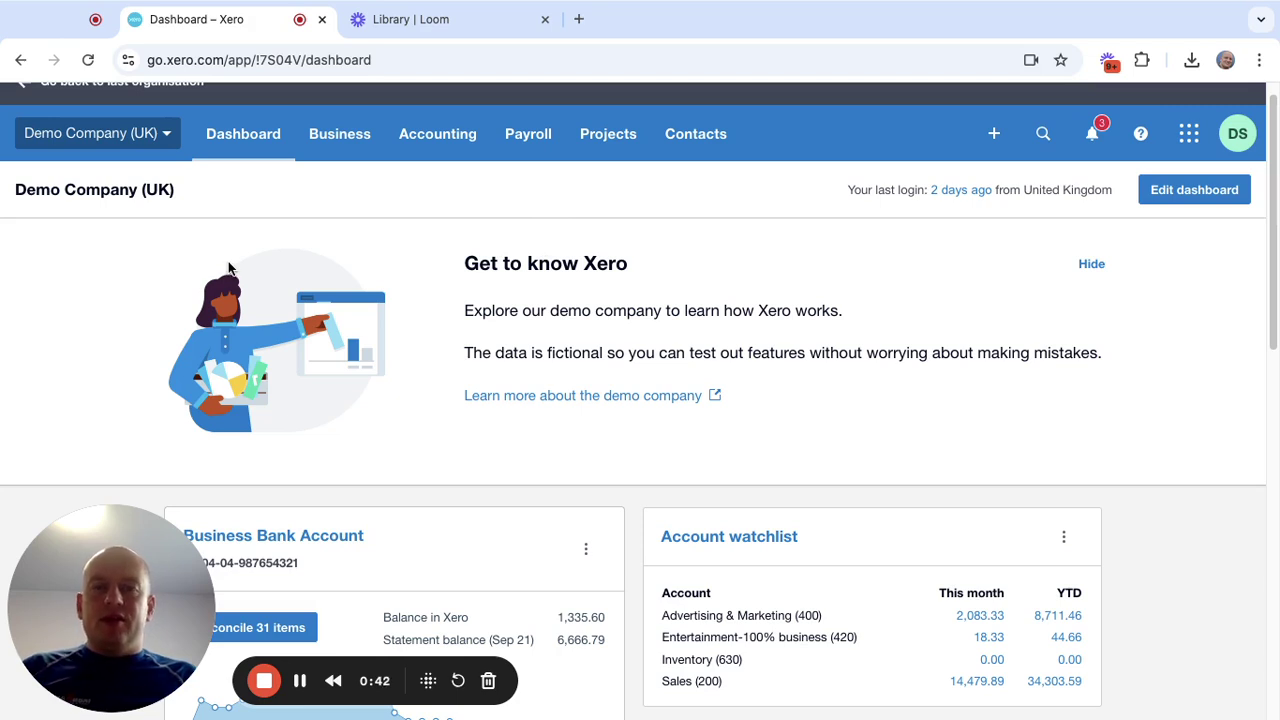
- Open the Business Bank Account reconciliation and review its statement lines through to the 21 Sep tenancy deposit entries
{"action": "scroll", "coordinate": [238, 265], "scroll_direction": "down", "scroll_amount": 4}
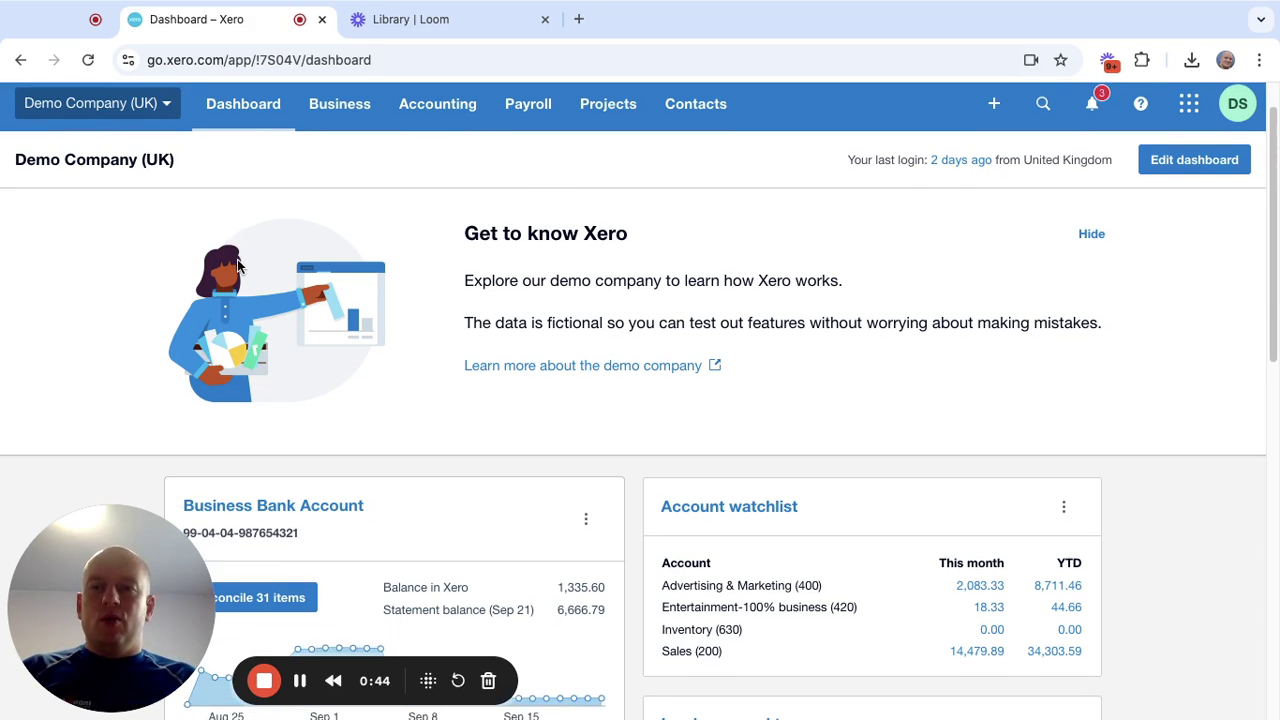
{"action": "scroll", "coordinate": [317, 276], "scroll_direction": "up", "scroll_amount": 1}
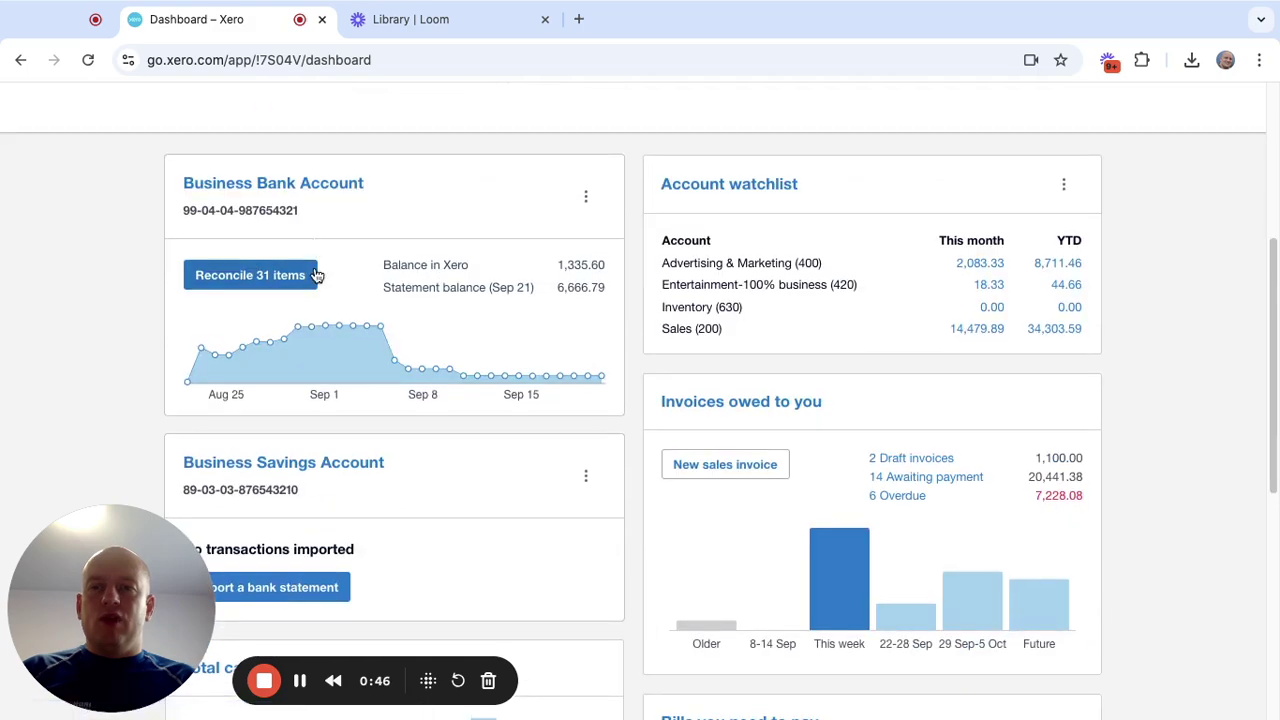
{"action": "left_click", "coordinate": [260, 307]}
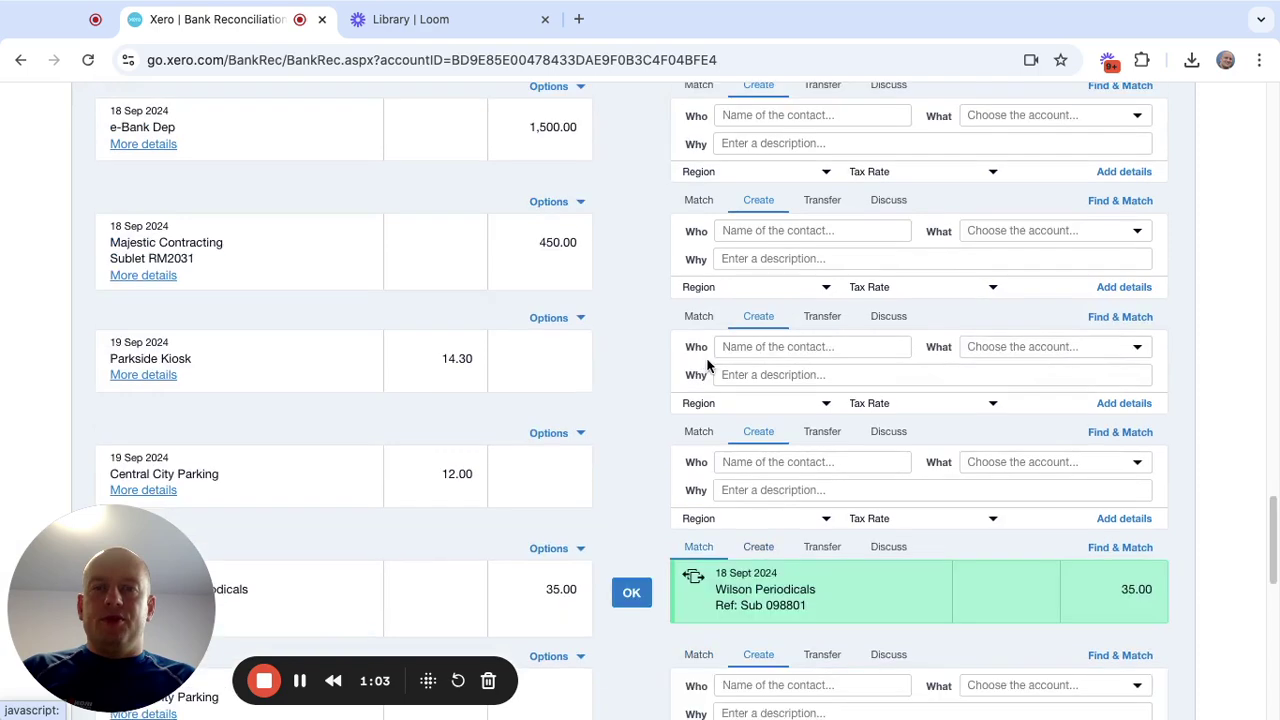
{"action": "scroll", "coordinate": [708, 368], "scroll_direction": "down", "scroll_amount": 5}
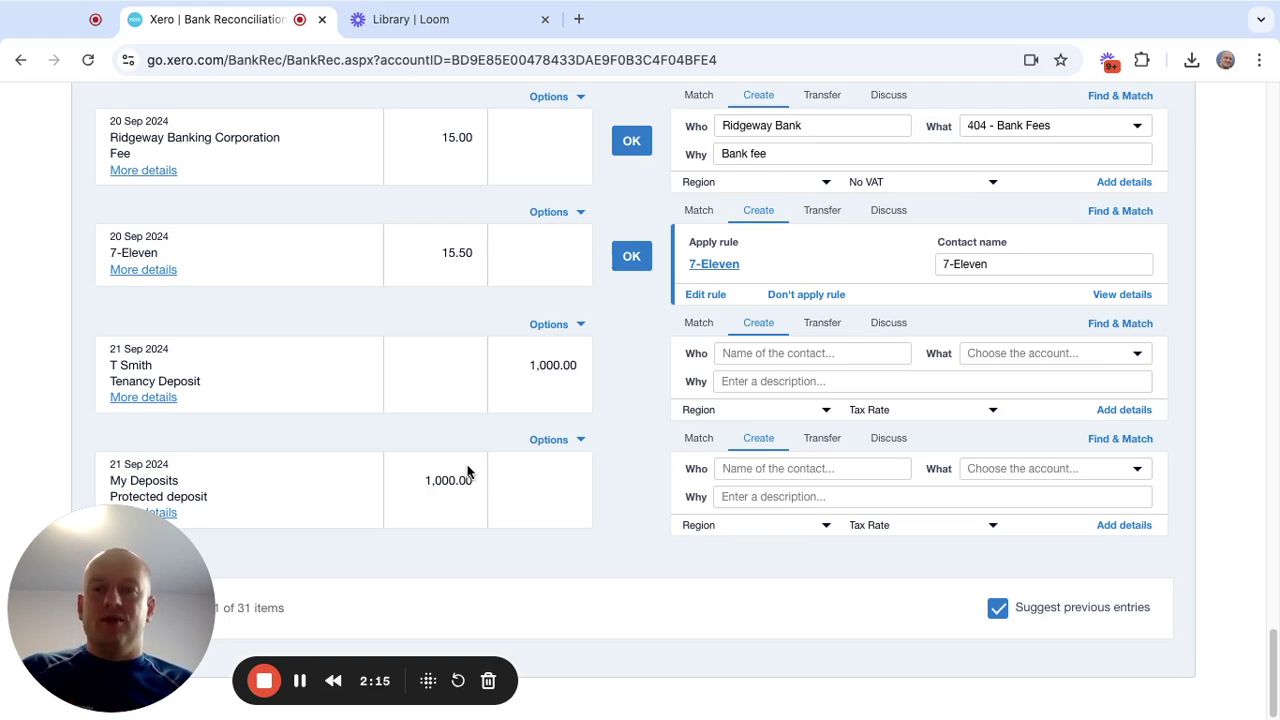
{"action": "scroll", "coordinate": [454, 378], "scroll_direction": "up", "scroll_amount": 15}
{"action": "scroll", "coordinate": [454, 378], "scroll_direction": "down", "scroll_amount": 5}
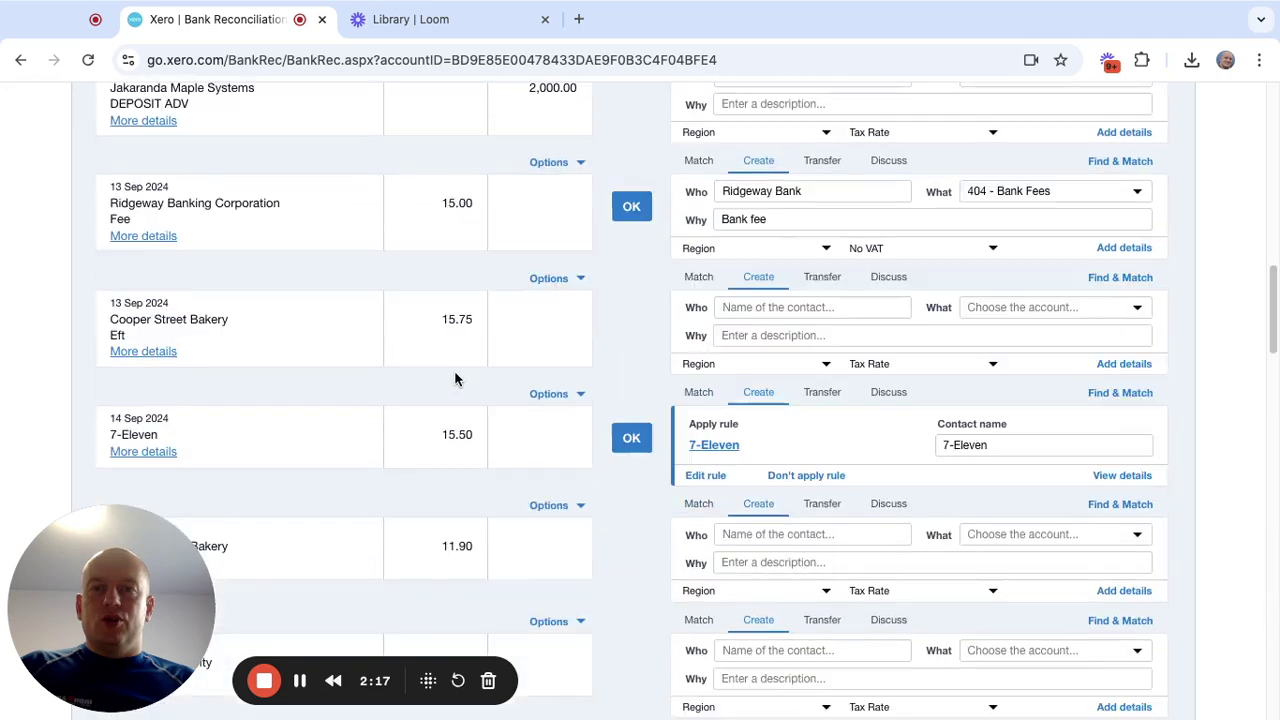
- Open the organisation's chart of accounts from the bank reconciliation page
{"action": "scroll", "coordinate": [454, 378], "scroll_direction": "up", "scroll_amount": 20}
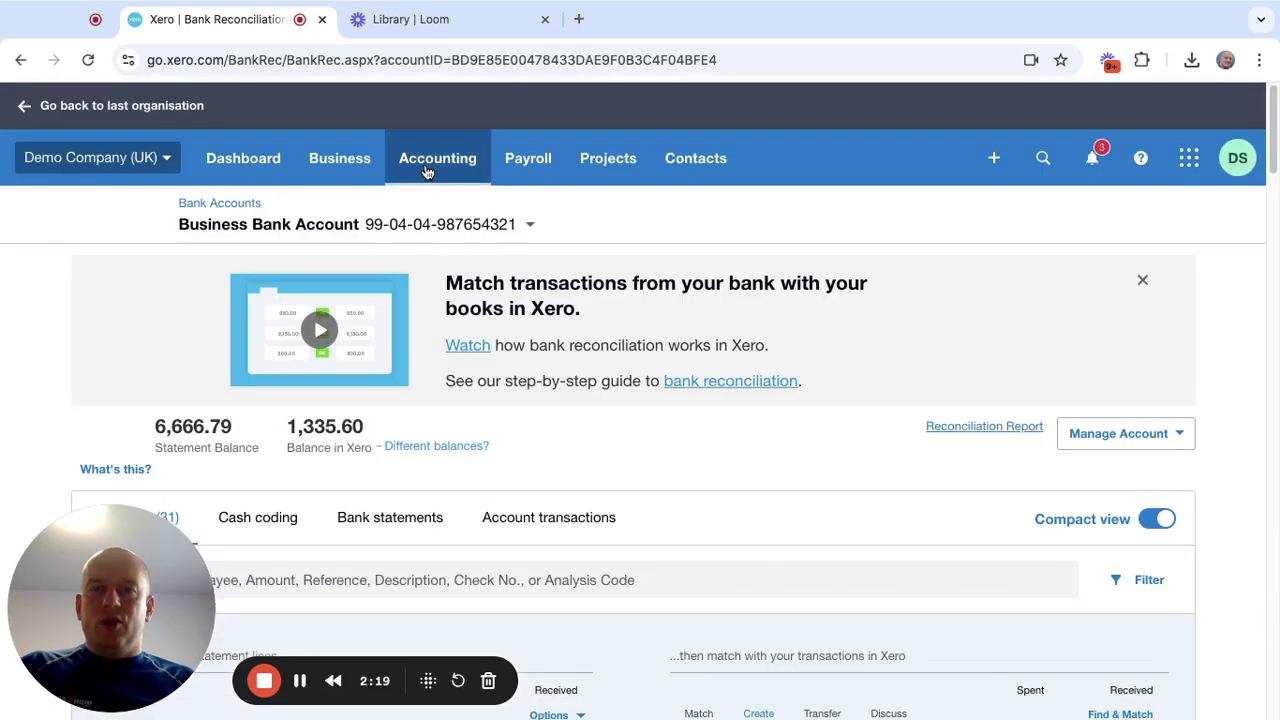
{"action": "left_click", "coordinate": [425, 170]}
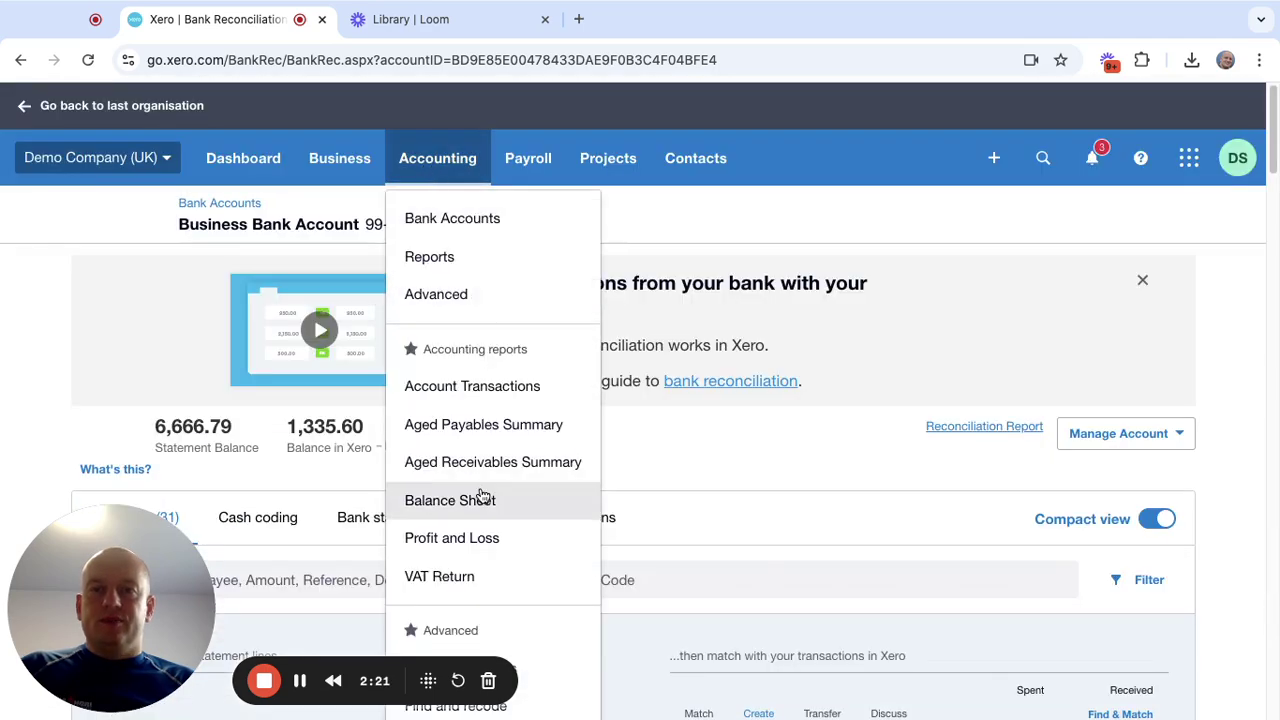
{"action": "scroll", "coordinate": [526, 580], "scroll_direction": "down", "scroll_amount": 4}
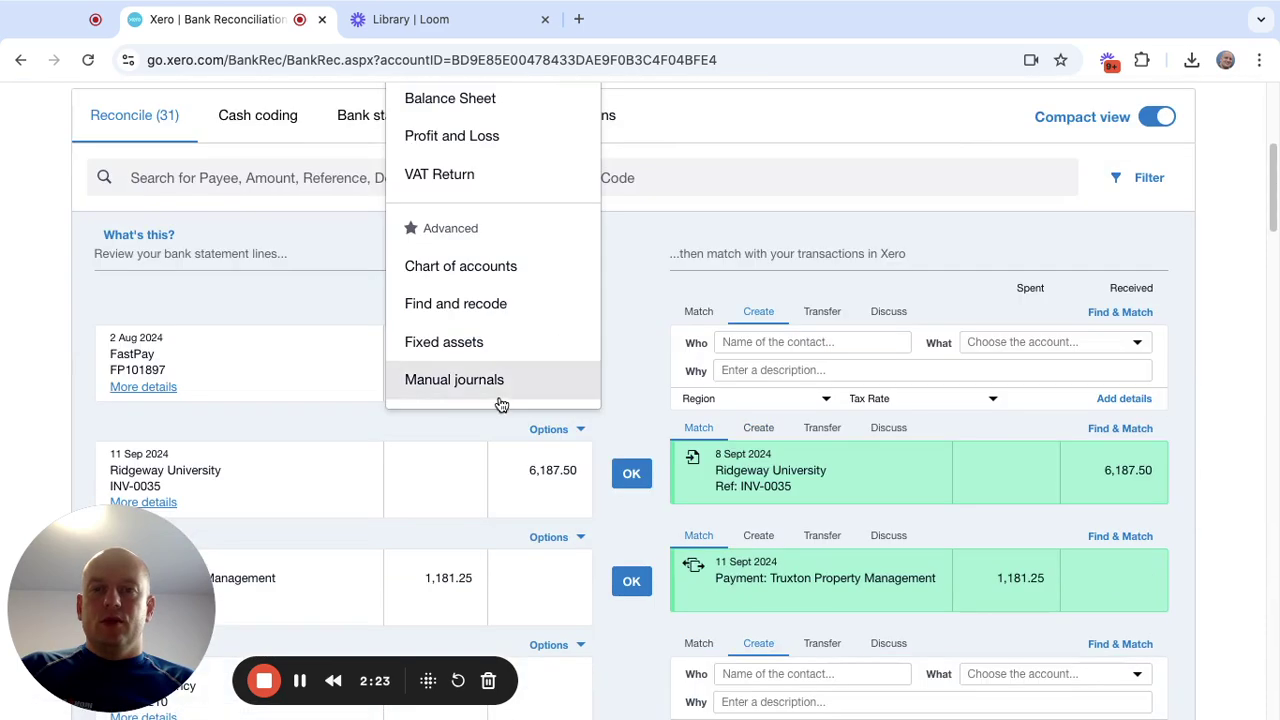
{"action": "left_click", "coordinate": [473, 267]}
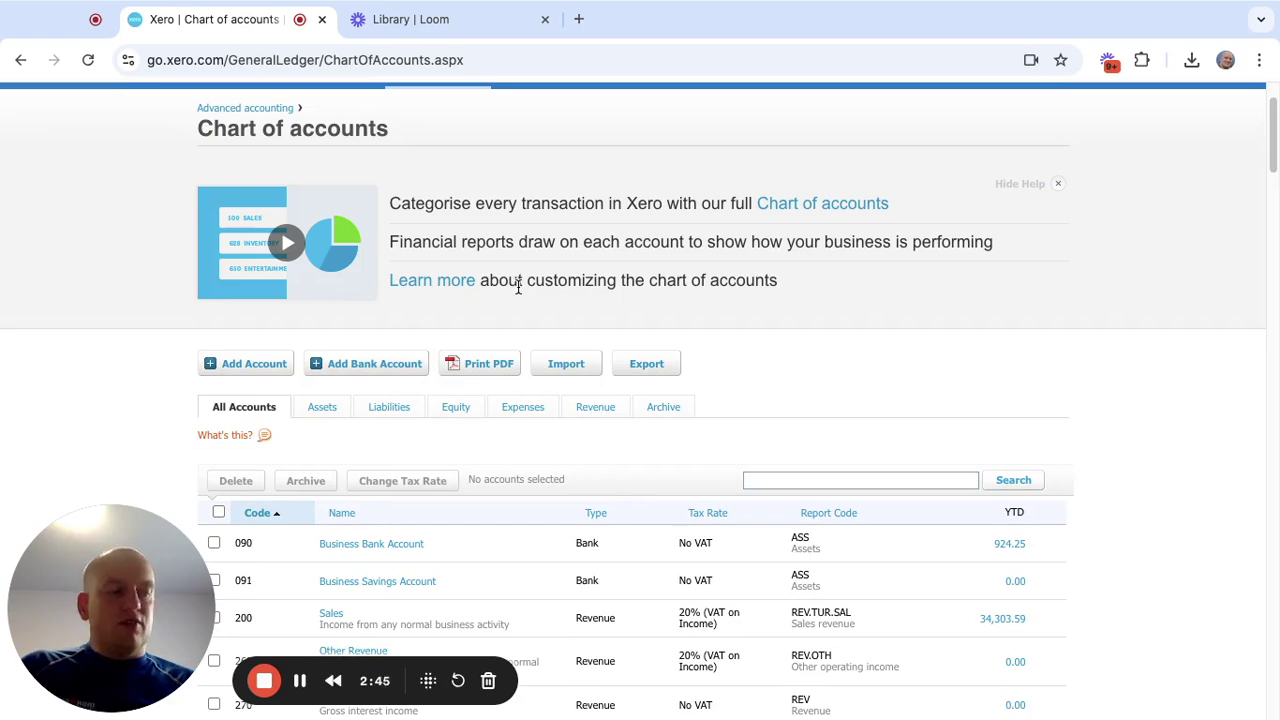
- Show only the liability accounts and review their existing codes and names through to the end of the list
{"action": "scroll", "coordinate": [543, 310], "scroll_direction": "down", "scroll_amount": 2}
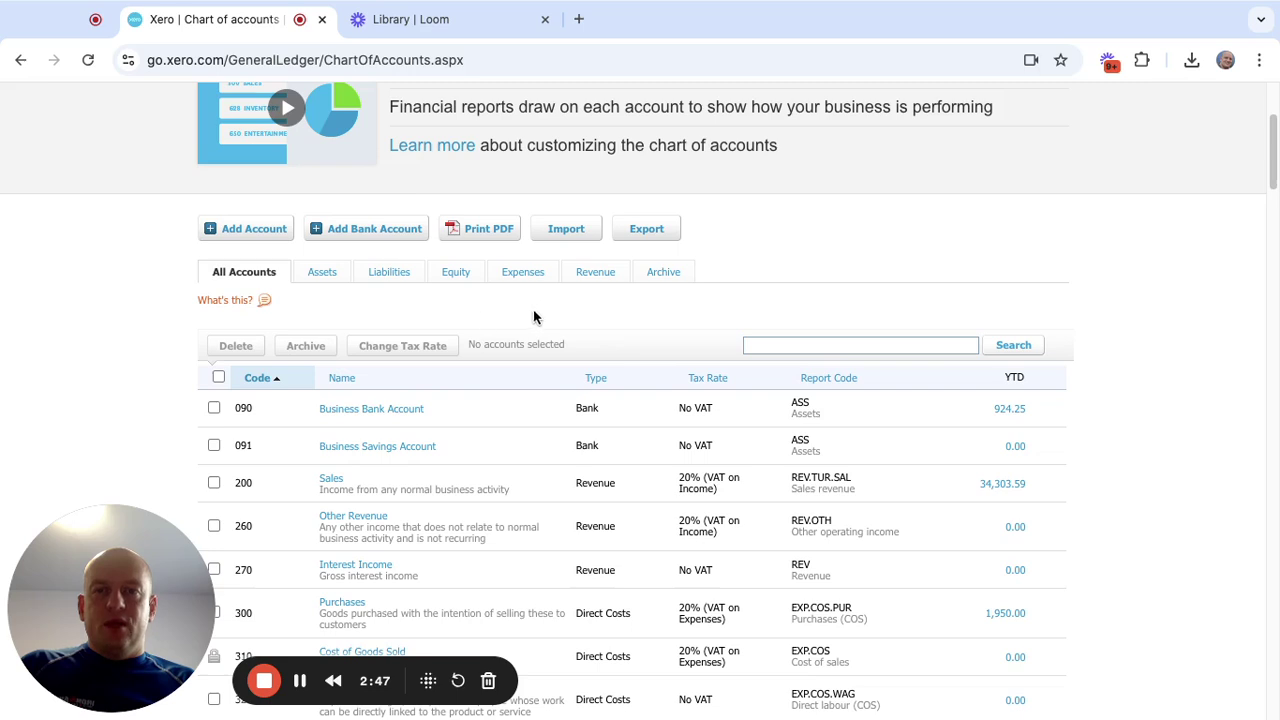
{"action": "left_click", "coordinate": [400, 277]}
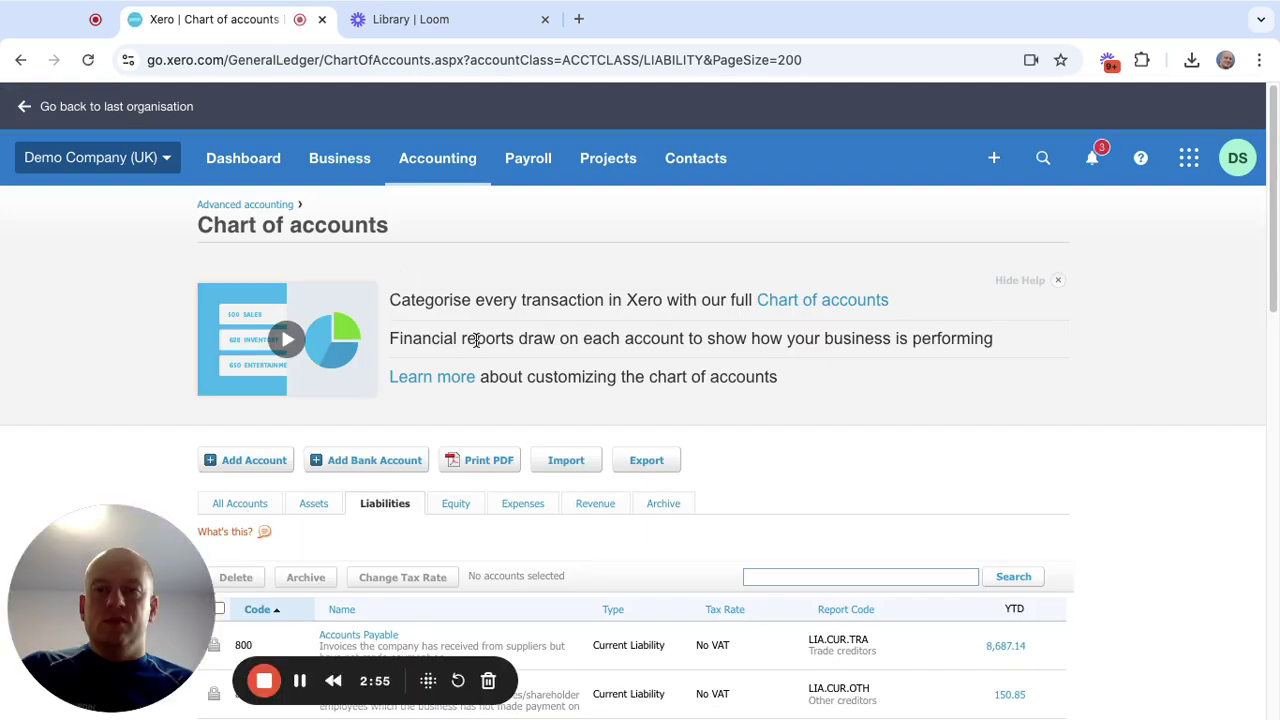
{"action": "scroll", "coordinate": [476, 340], "scroll_direction": "down", "scroll_amount": 5}
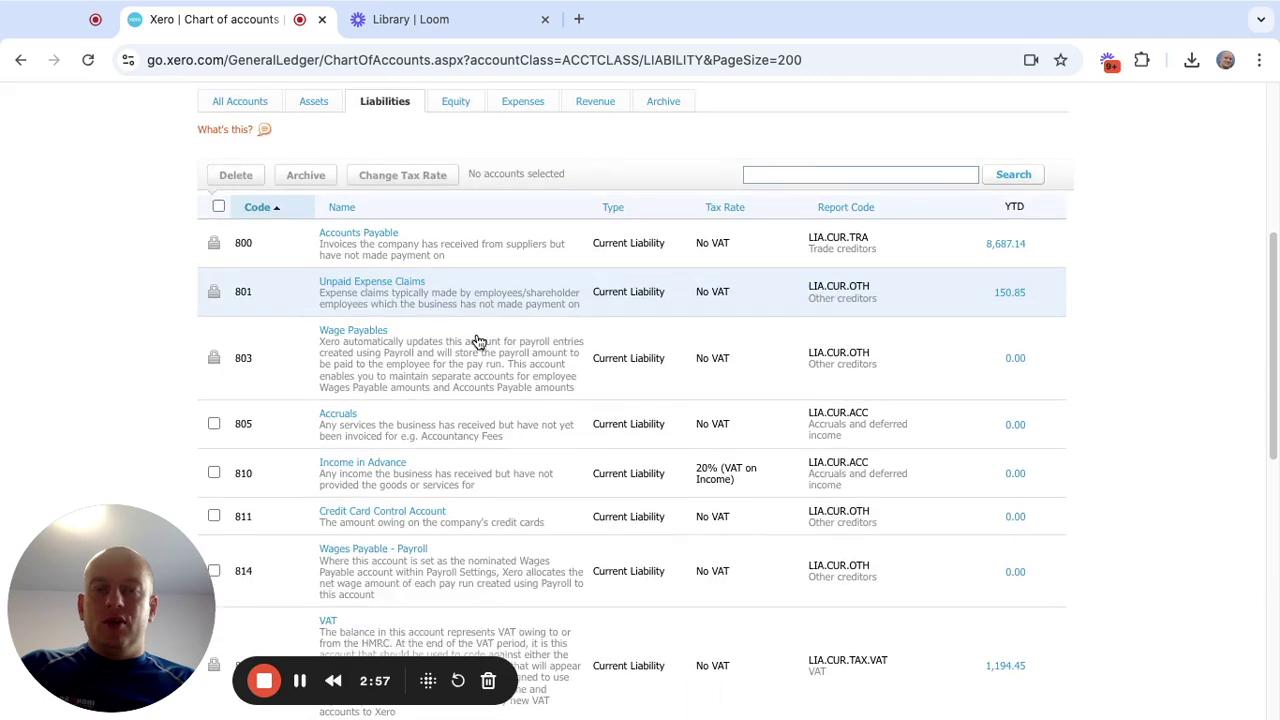
{"action": "scroll", "coordinate": [478, 342], "scroll_direction": "down", "scroll_amount": 8}
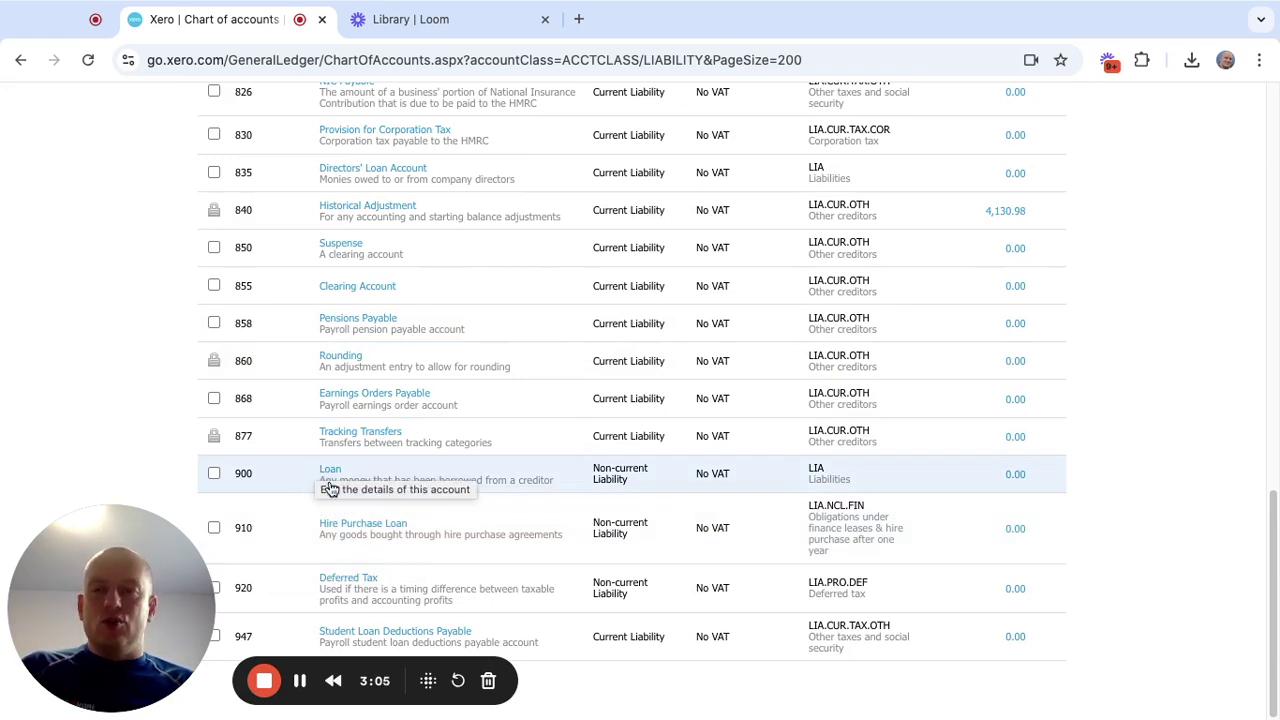
- Start a new account in the chart of accounts and set its account type to Liability
{"action": "scroll", "coordinate": [340, 466], "scroll_direction": "up", "scroll_amount": 10}
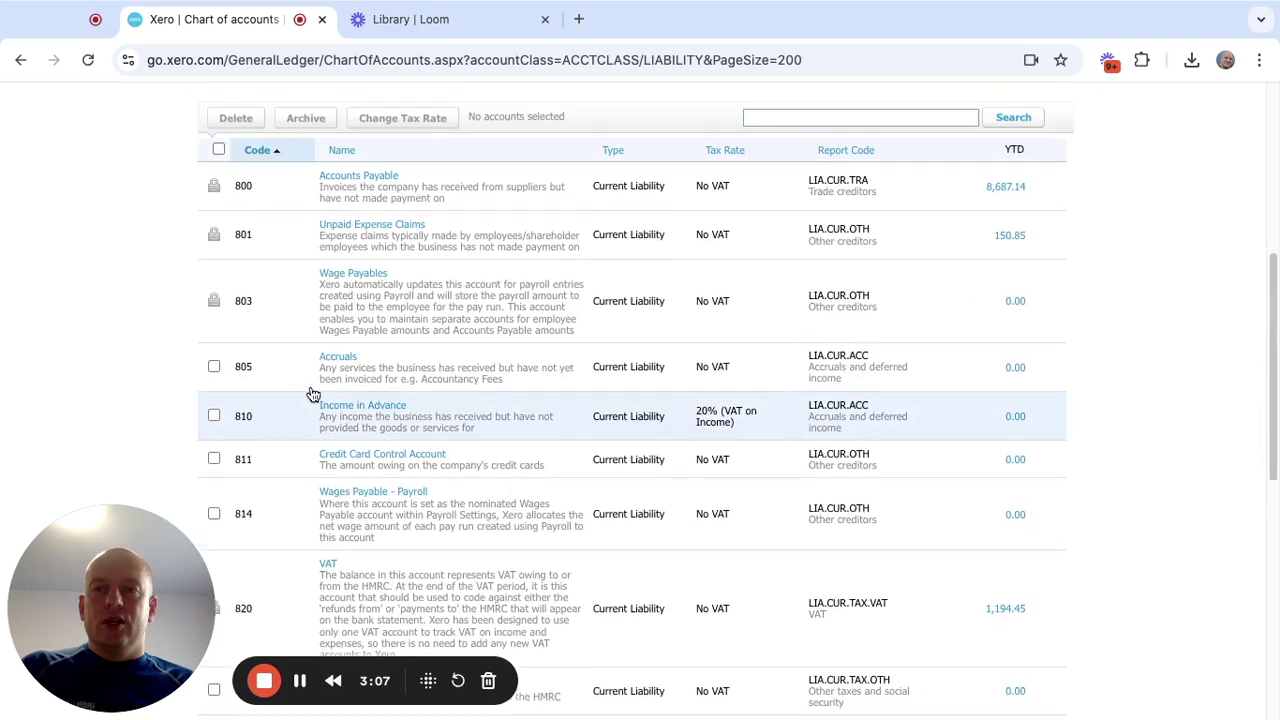
{"action": "left_click", "coordinate": [253, 167]}
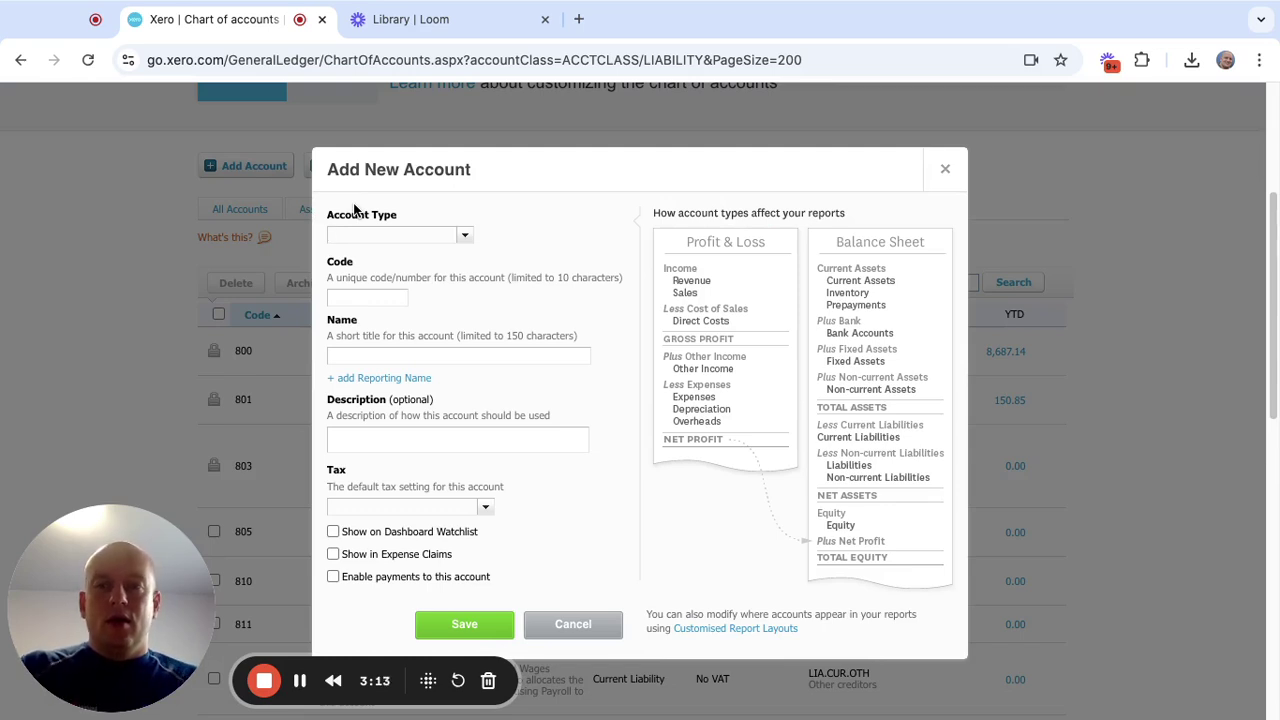
{"action": "left_click", "coordinate": [465, 238]}
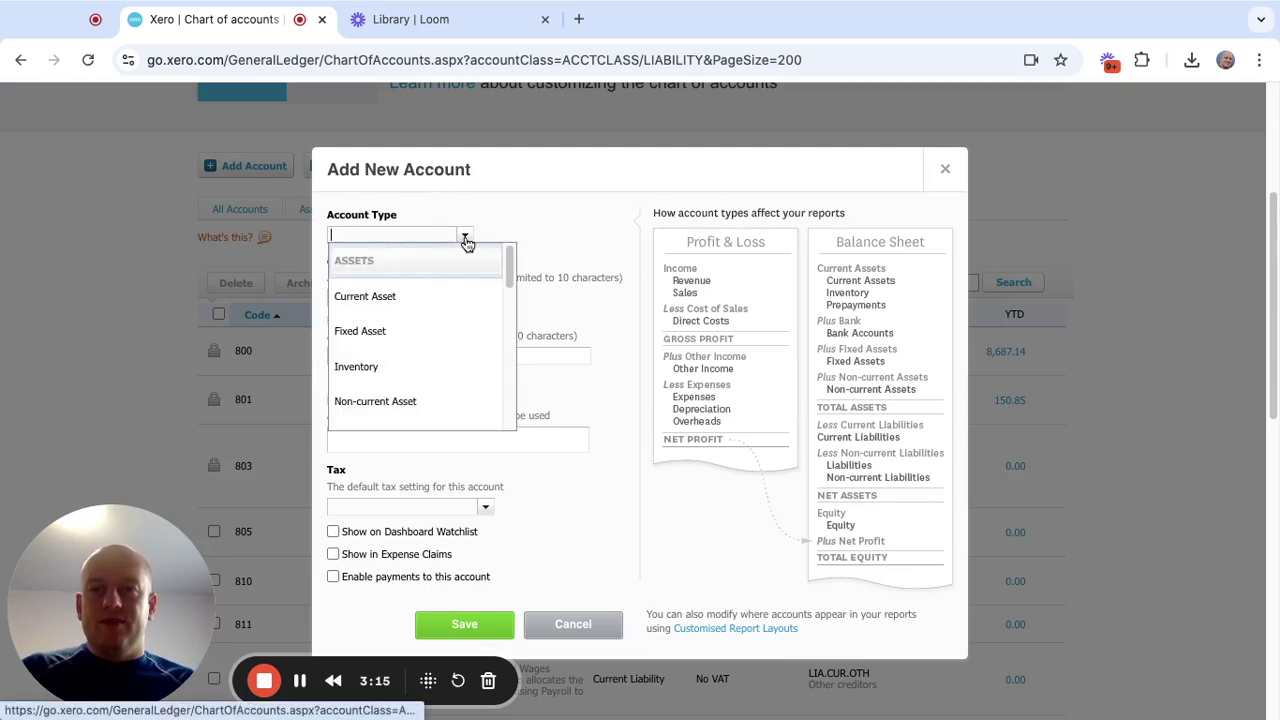
{"action": "left_click_drag", "start_coordinate": [508, 272], "coordinate": [519, 390]}
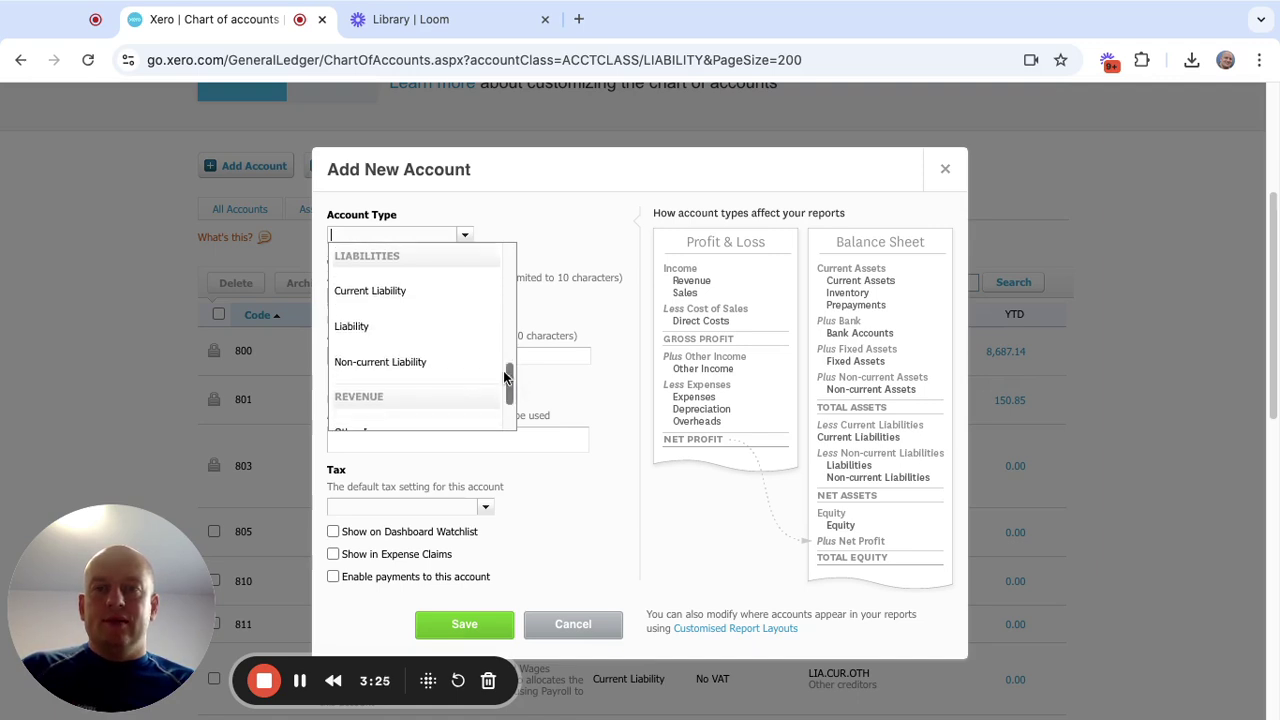
{"action": "left_click", "coordinate": [463, 339]}
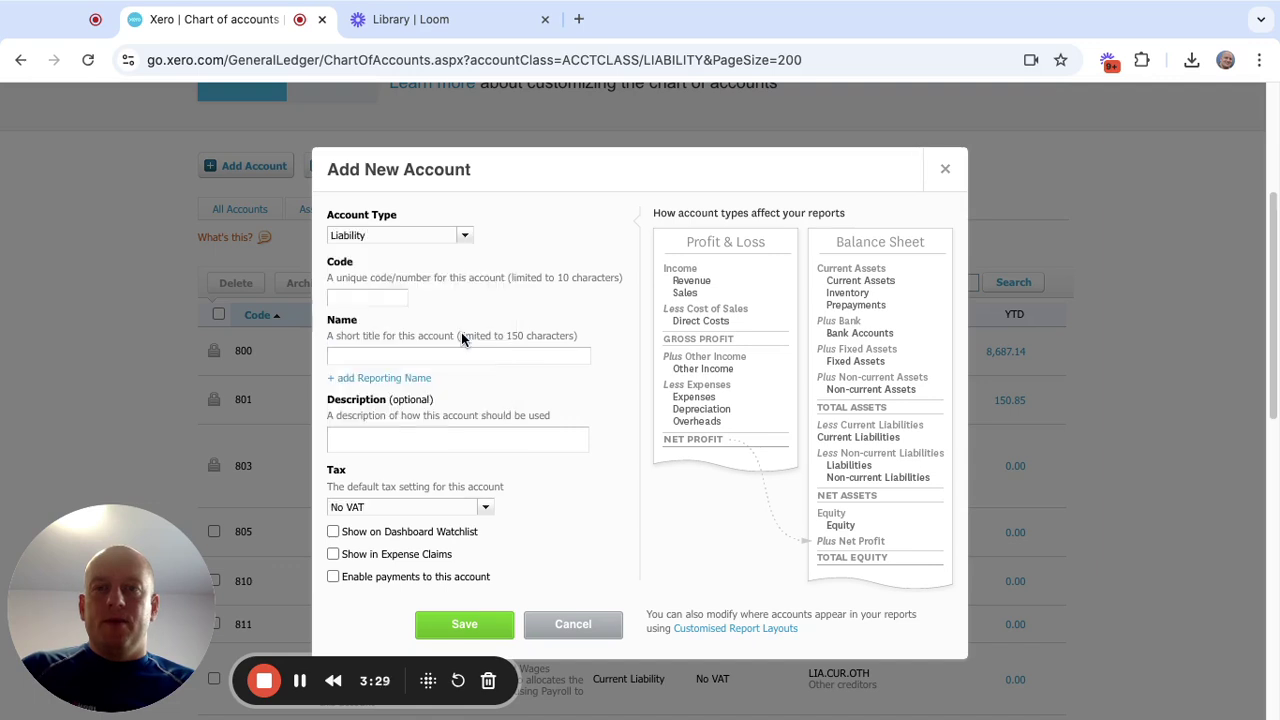
- Give the new liability account code 921 and the name "Deposits received from tenants", and save it
{"action": "left_click", "coordinate": [348, 293]}
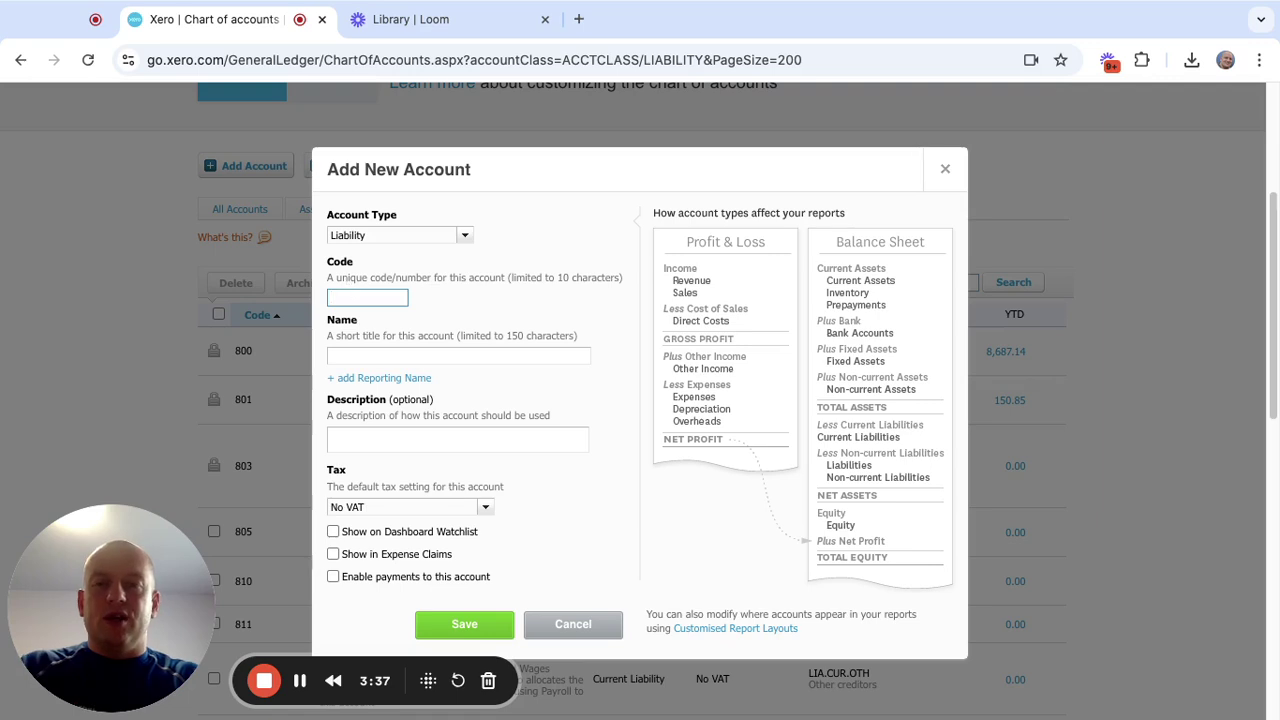
{"action": "type", "text": "921"}
{"action": "left_click", "coordinate": [490, 325]}
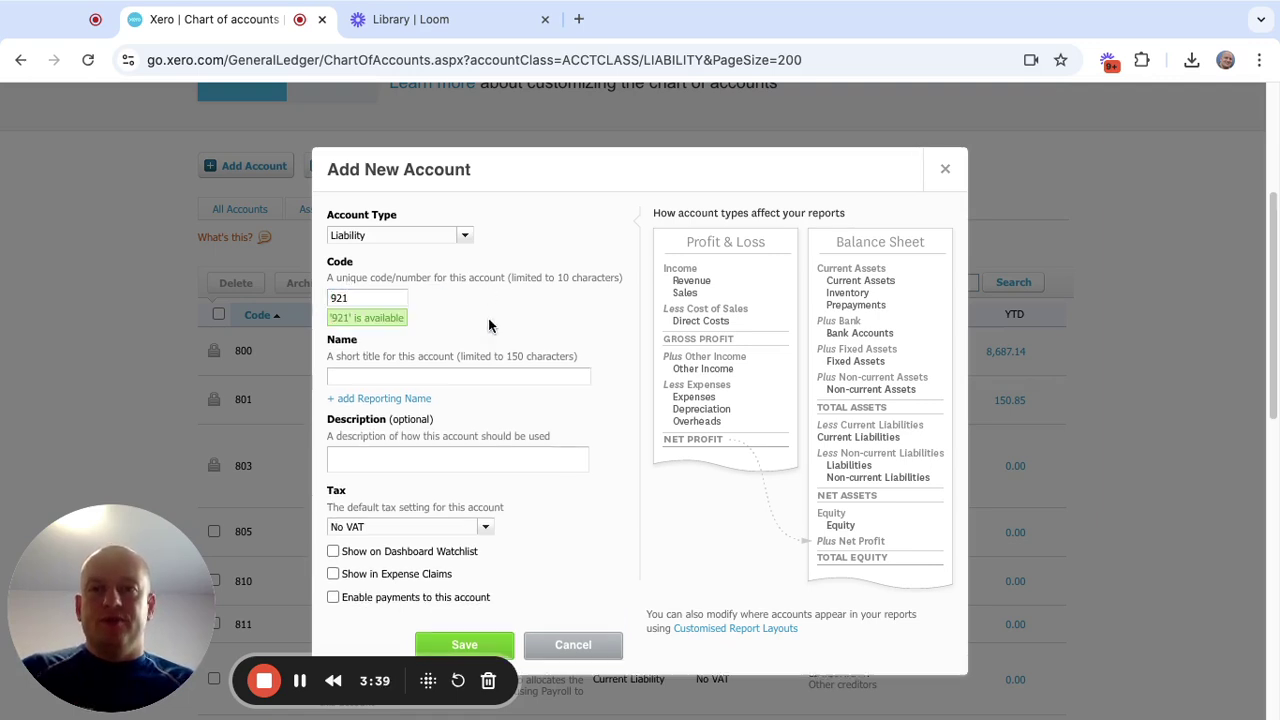
{"action": "left_click", "coordinate": [398, 374]}
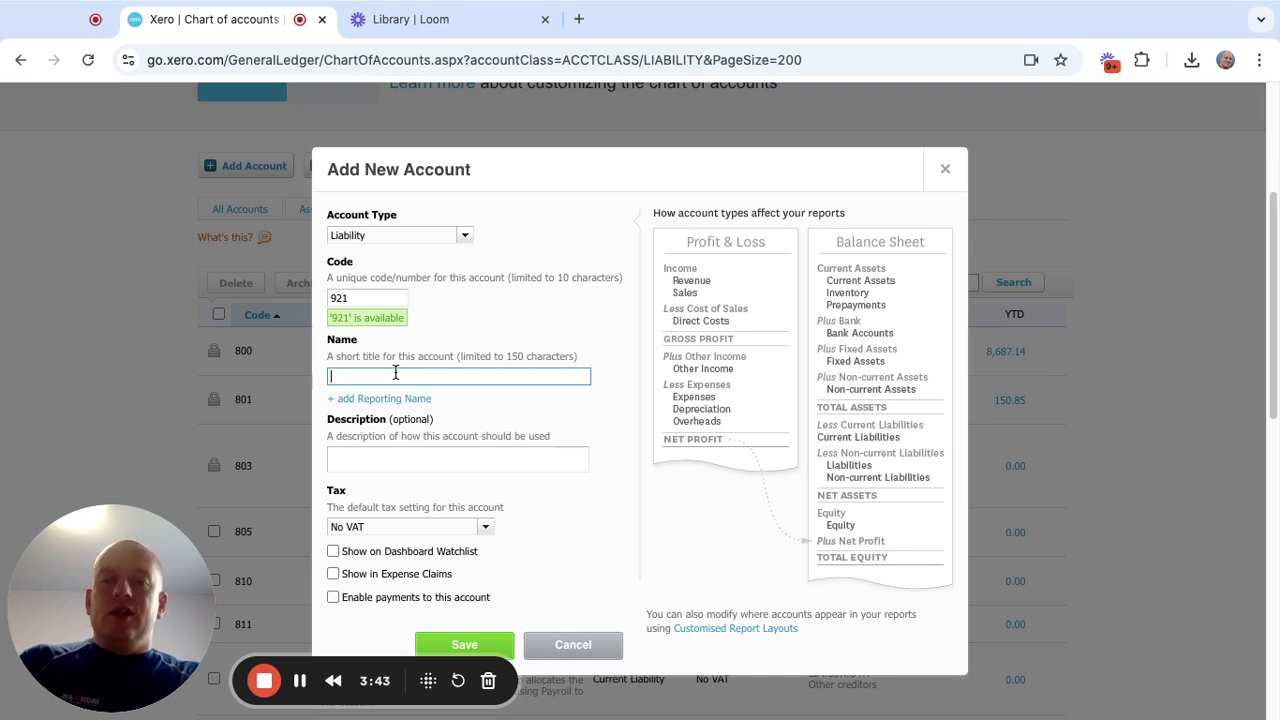
{"action": "type", "text": "Deposits received from tenants"}
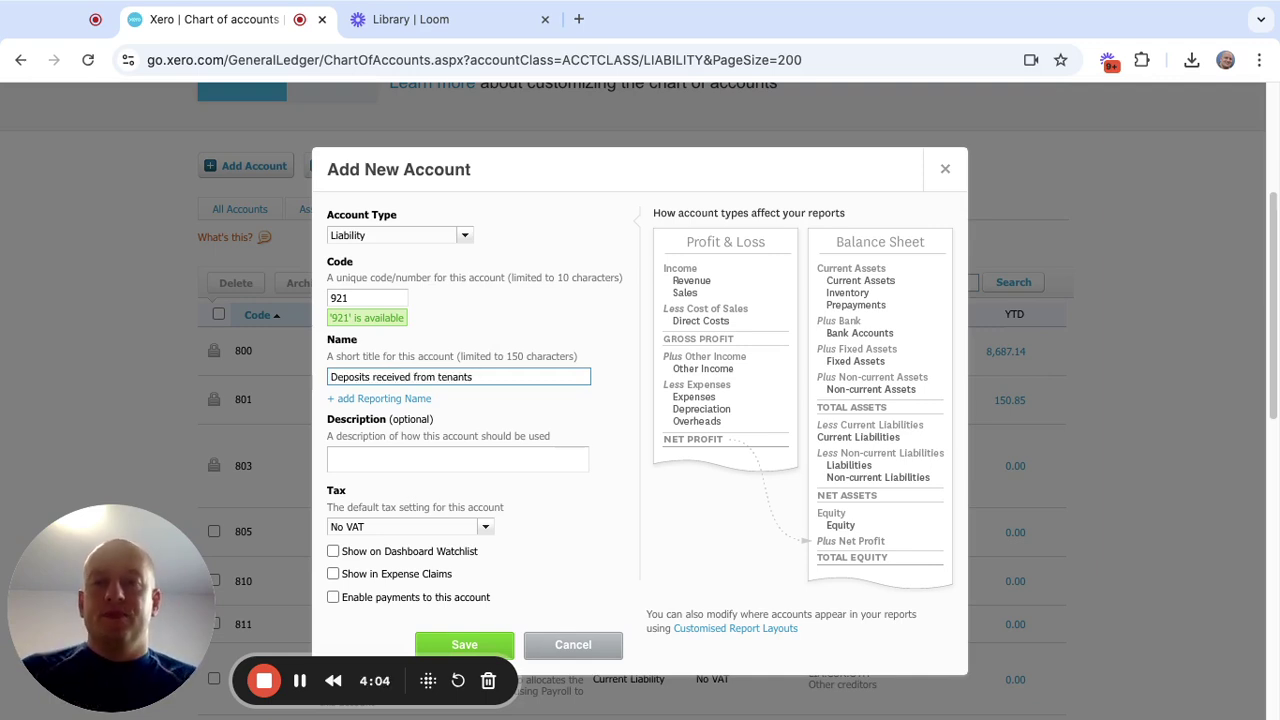
{"action": "scroll", "coordinate": [474, 392], "scroll_direction": "down", "scroll_amount": 1}
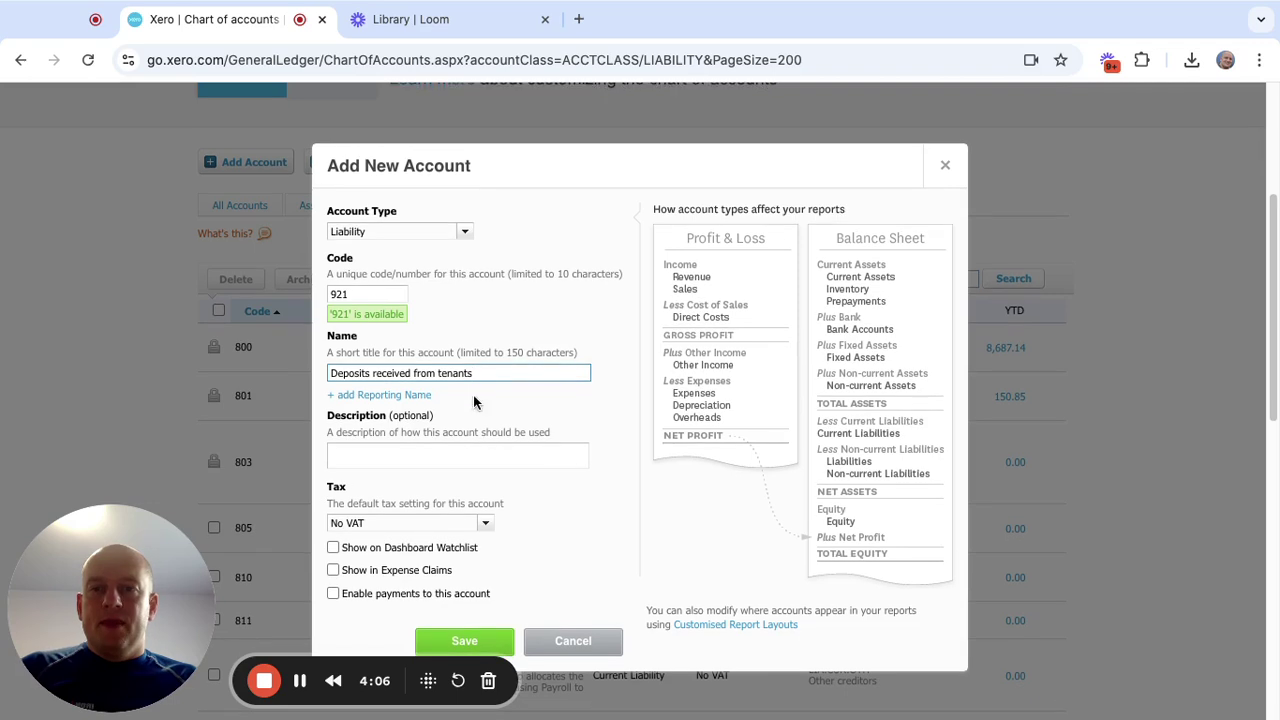
{"action": "scroll", "coordinate": [486, 430], "scroll_direction": "down", "scroll_amount": 1}
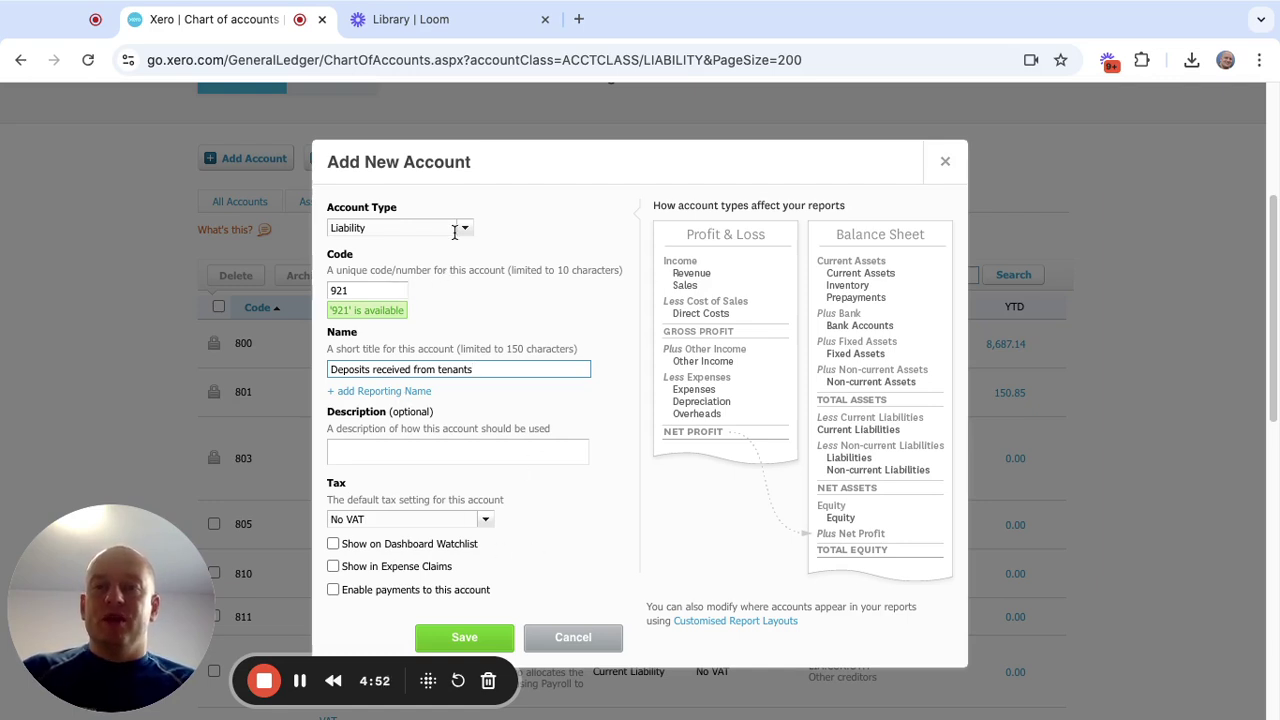
{"action": "left_click", "coordinate": [465, 637]}
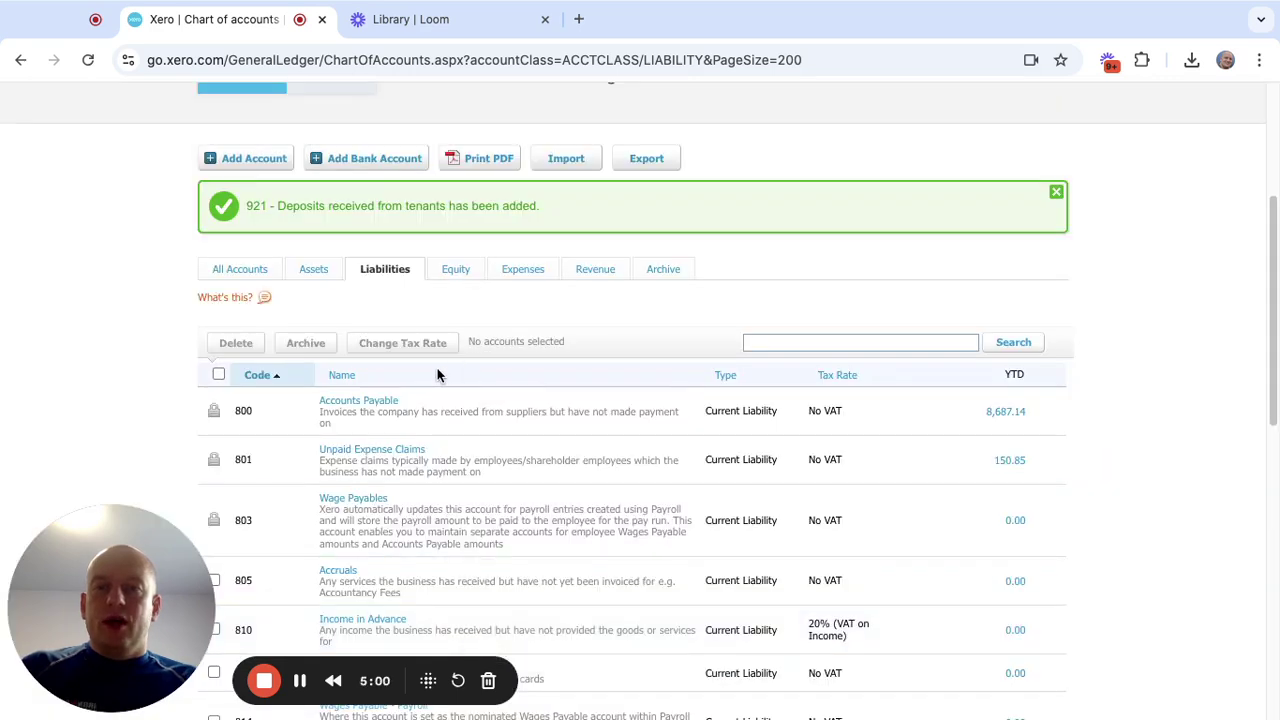
- Show only the asset accounts and review their existing codes and names through to the end of the list
{"action": "left_click", "coordinate": [310, 270]}
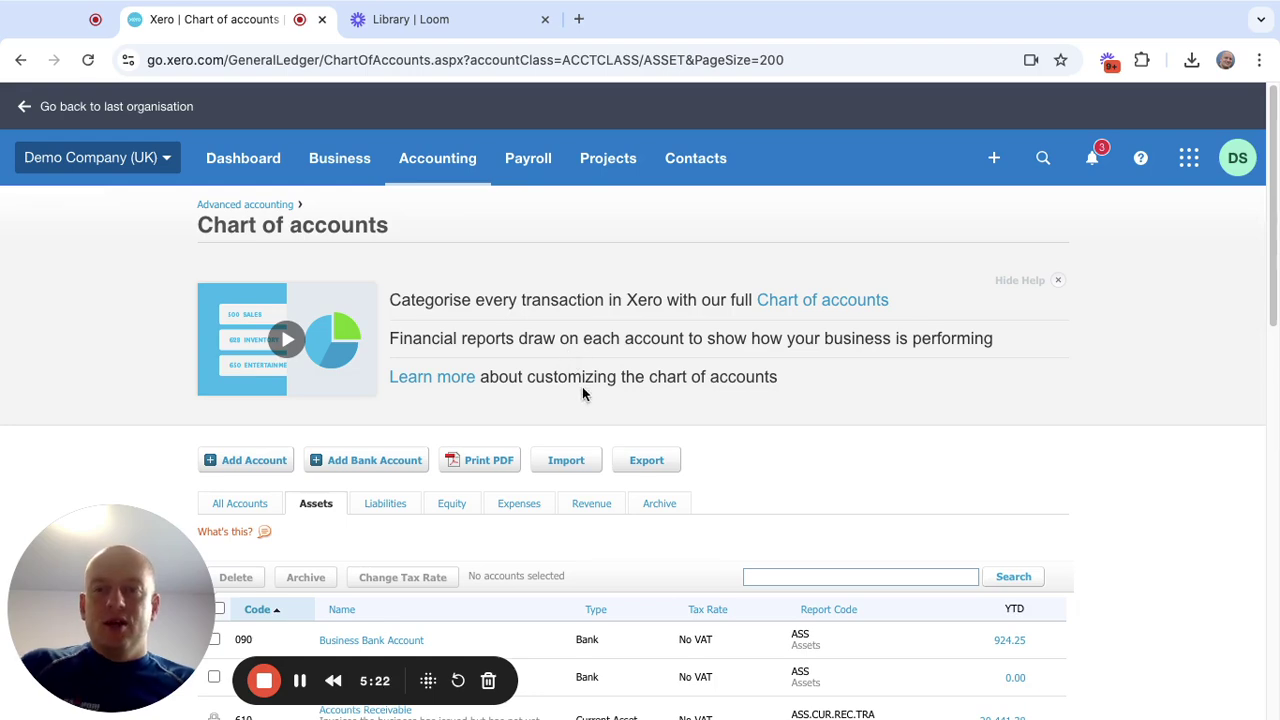
{"action": "scroll", "coordinate": [582, 390], "scroll_direction": "down", "scroll_amount": 1}
{"action": "scroll", "coordinate": [583, 393], "scroll_direction": "down", "scroll_amount": 5}
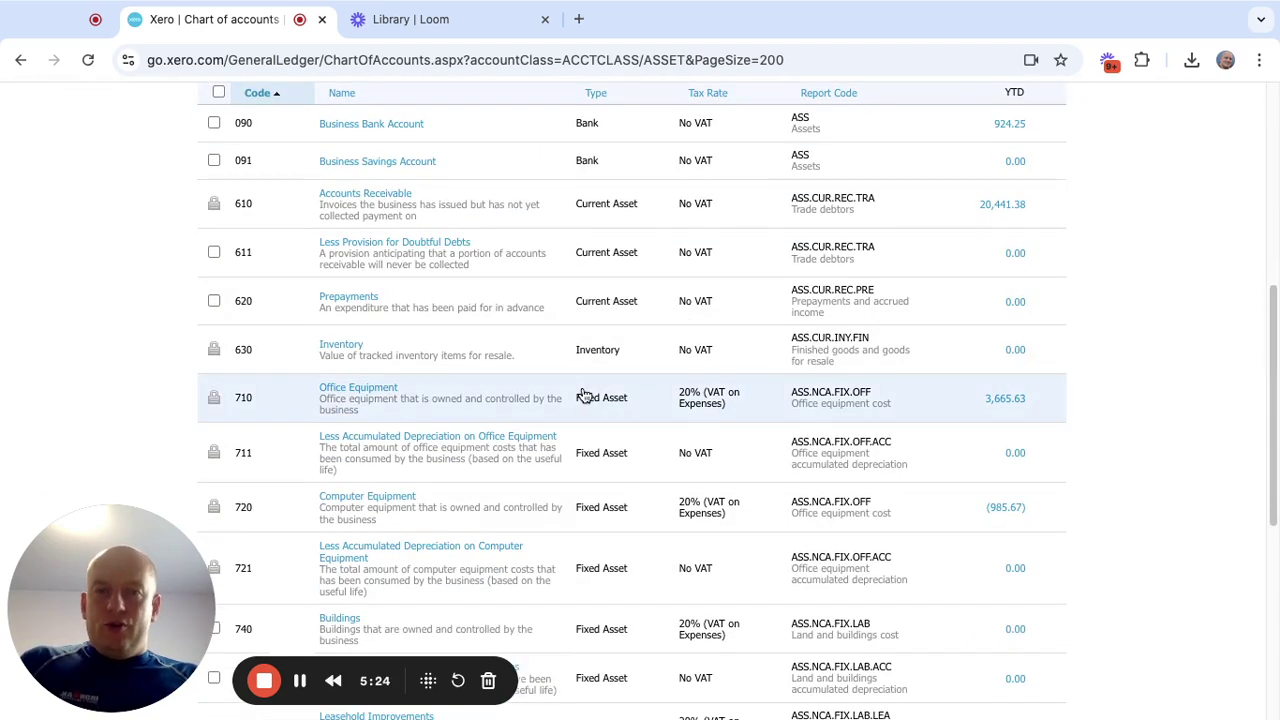
{"action": "scroll", "coordinate": [585, 395], "scroll_direction": "down", "scroll_amount": 2}
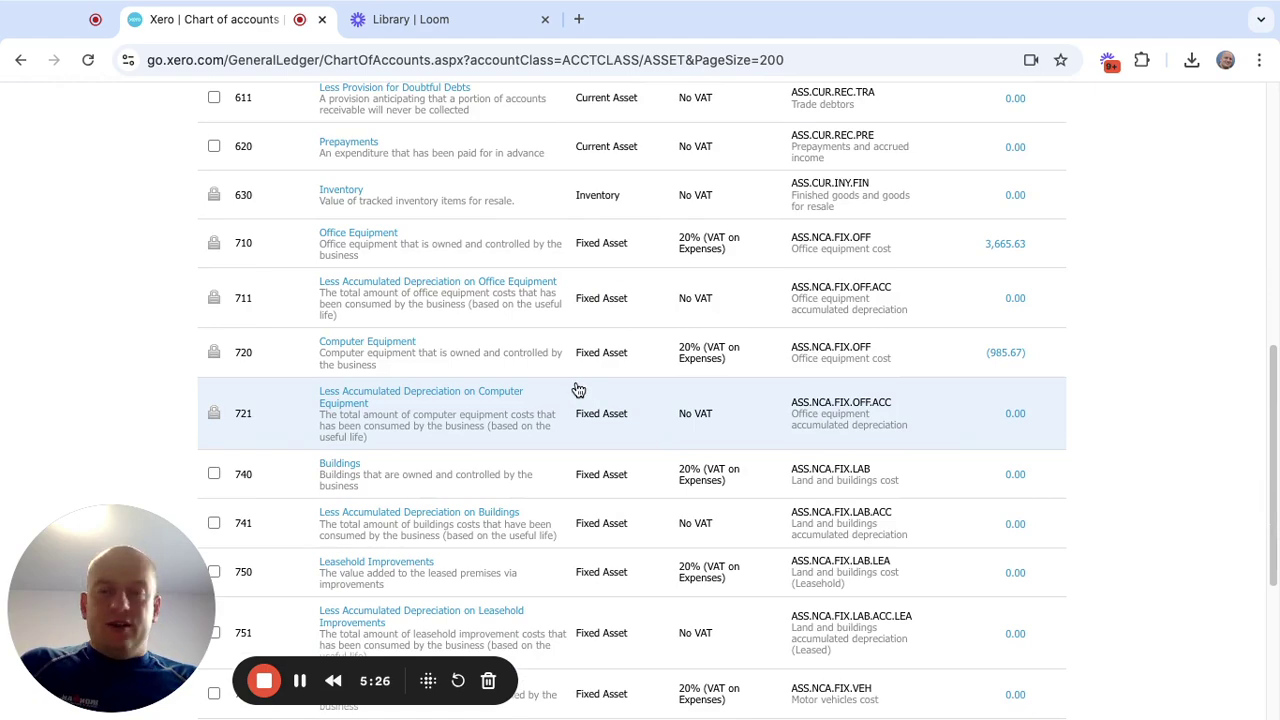
{"action": "scroll", "coordinate": [578, 390], "scroll_direction": "down", "scroll_amount": 1}
{"action": "scroll", "coordinate": [578, 390], "scroll_direction": "down", "scroll_amount": 3}
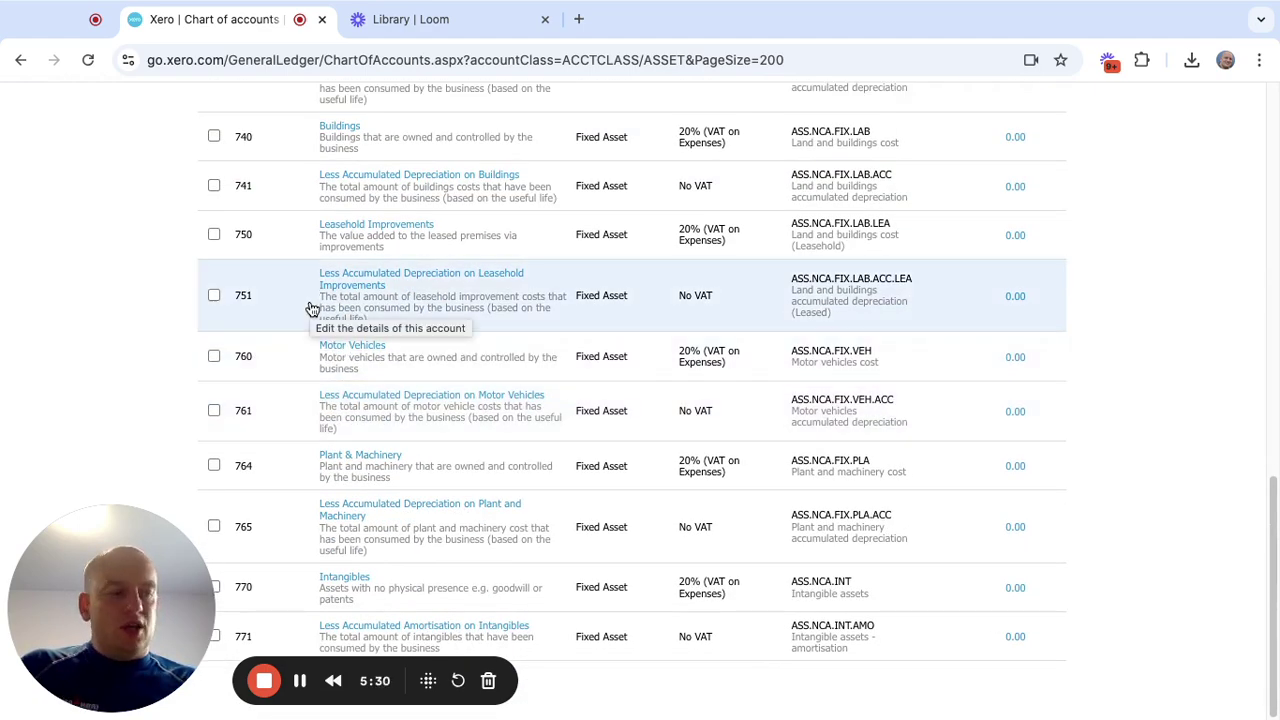
- Start another new account and set its account type to Non-current Asset
{"action": "scroll", "coordinate": [312, 309], "scroll_direction": "up", "scroll_amount": 20}
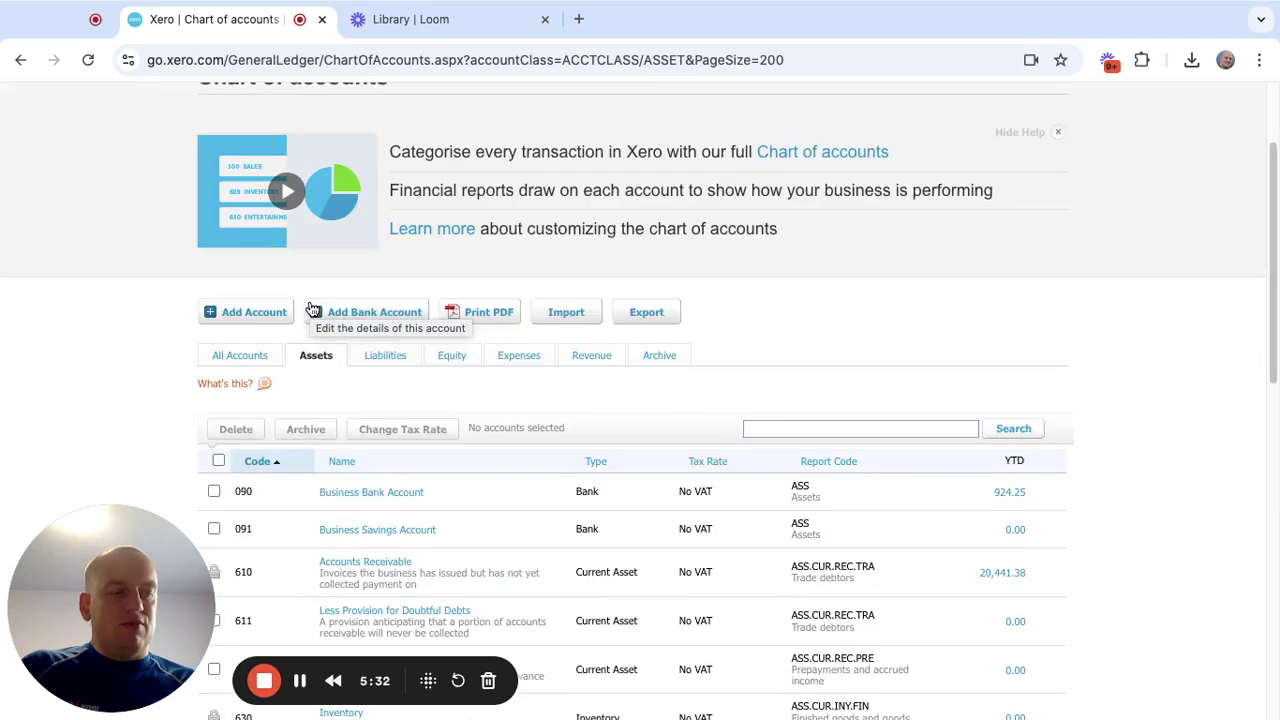
{"action": "scroll", "coordinate": [309, 330], "scroll_direction": "down", "scroll_amount": 3}
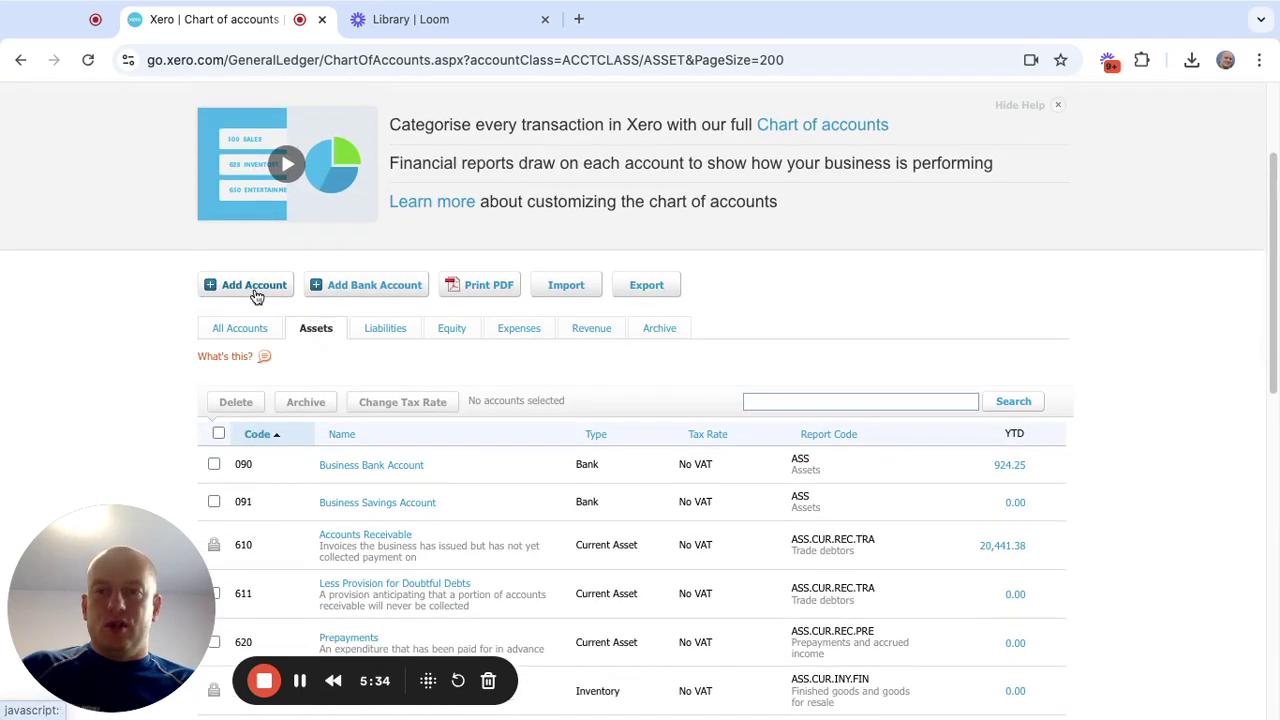
{"action": "left_click", "coordinate": [252, 288]}
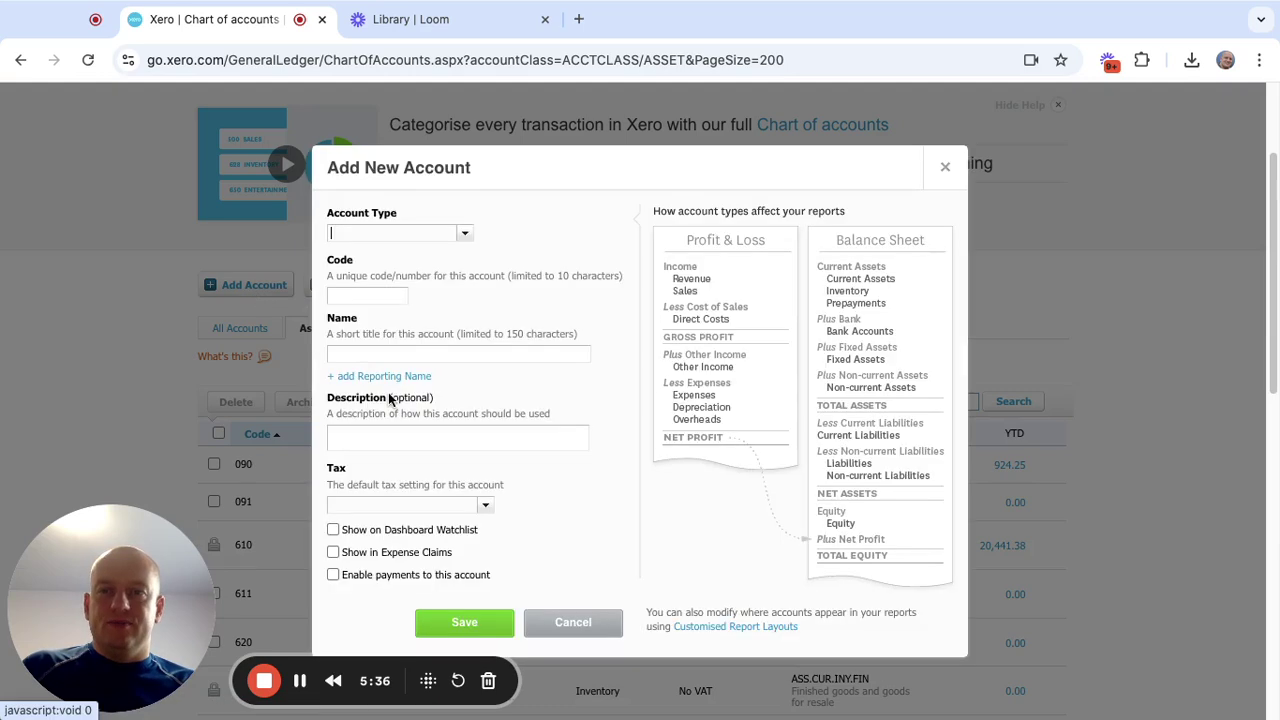
{"action": "left_click", "coordinate": [466, 238]}
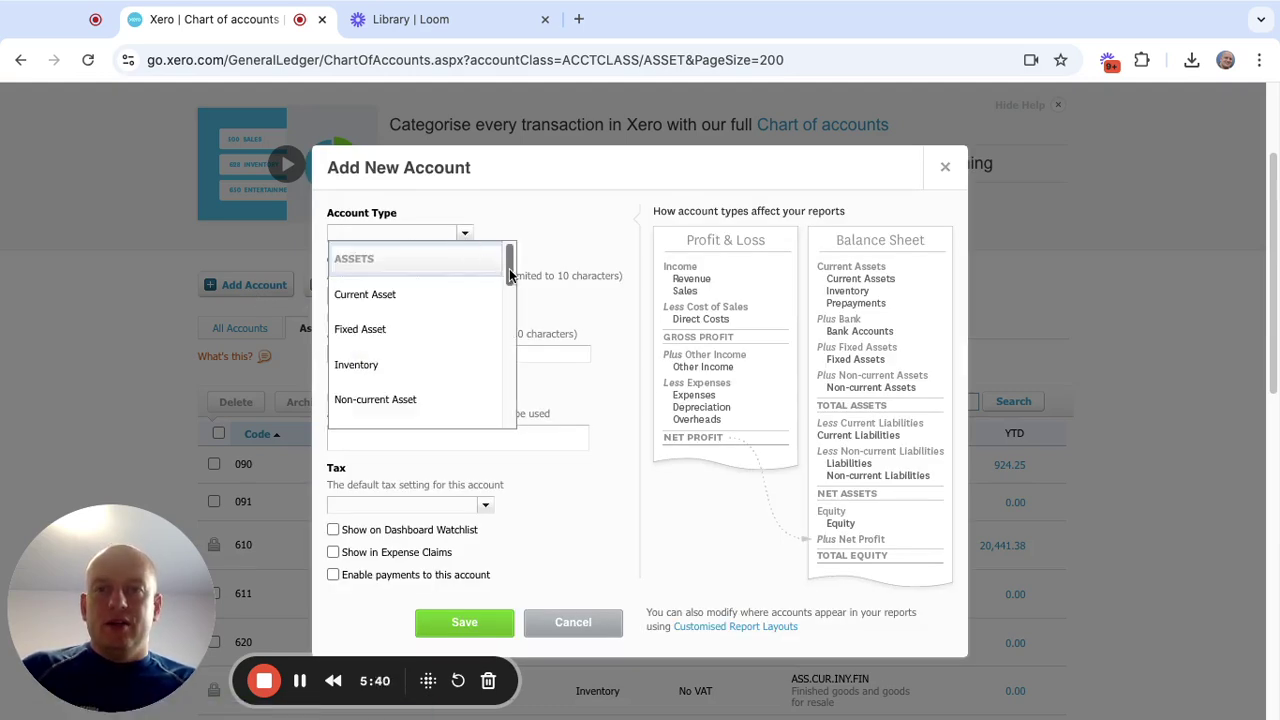
{"action": "left_click_drag", "start_coordinate": [510, 275], "coordinate": [511, 268]}
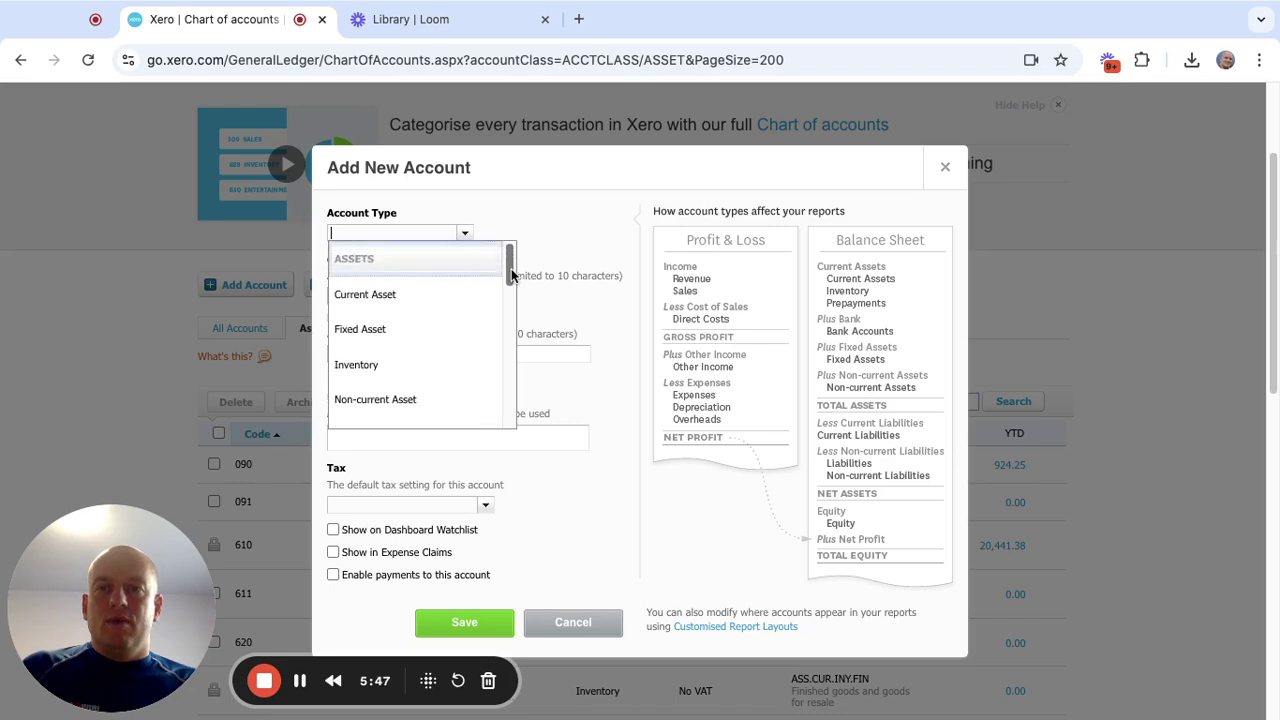
{"action": "left_click", "coordinate": [466, 399]}
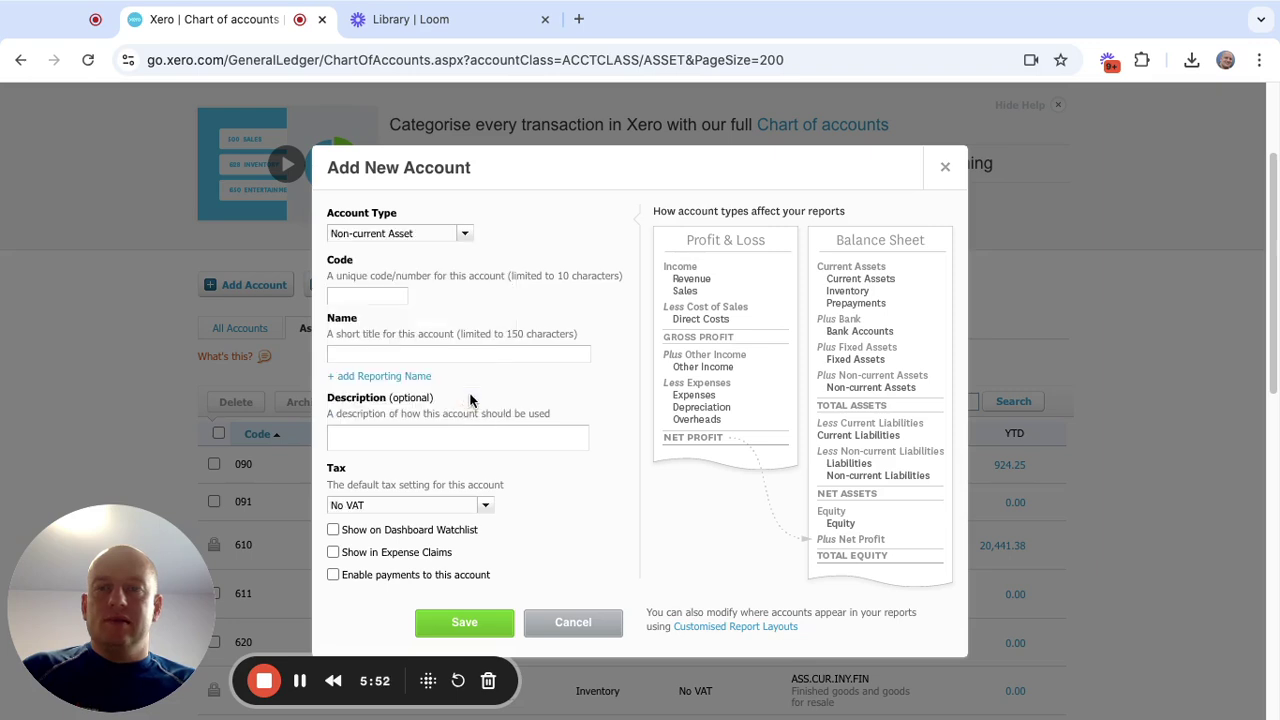
- Give the new non-current asset account code 772 and the name "Tenants deposits protected in scheme", and save it
{"action": "left_click", "coordinate": [363, 297]}
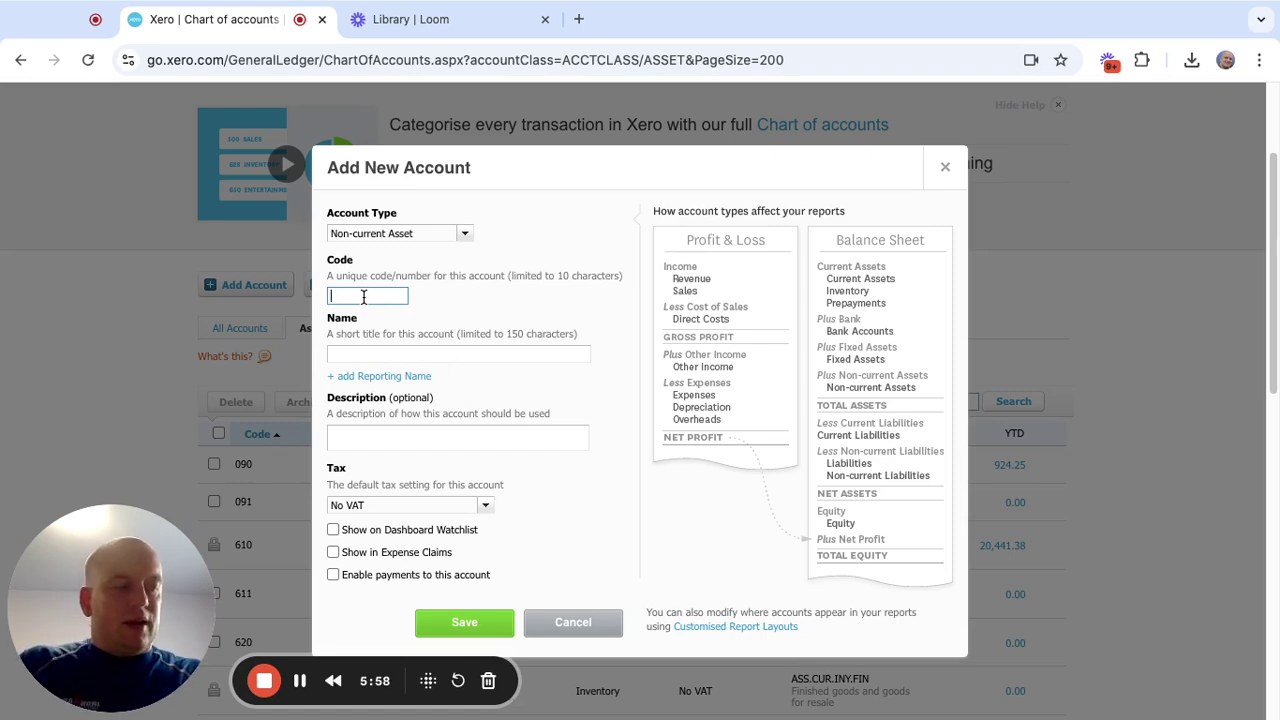
{"action": "type", "text": "772"}
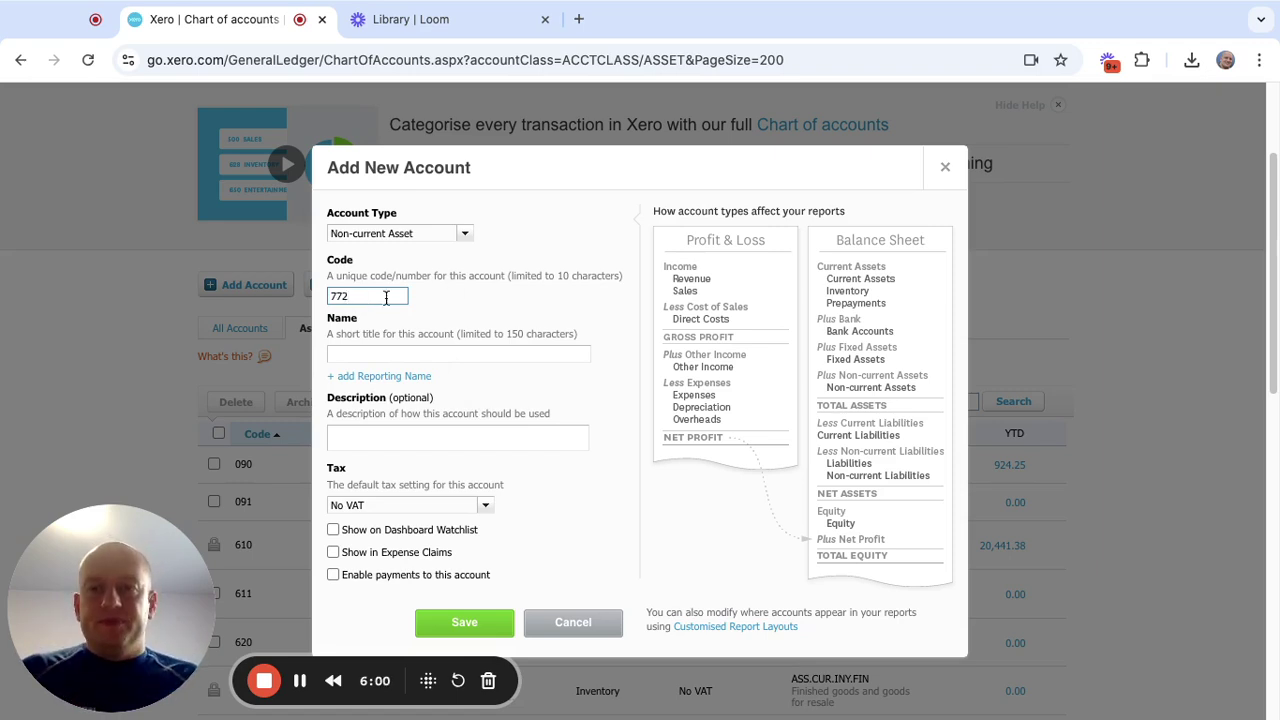
{"action": "left_click", "coordinate": [510, 310]}
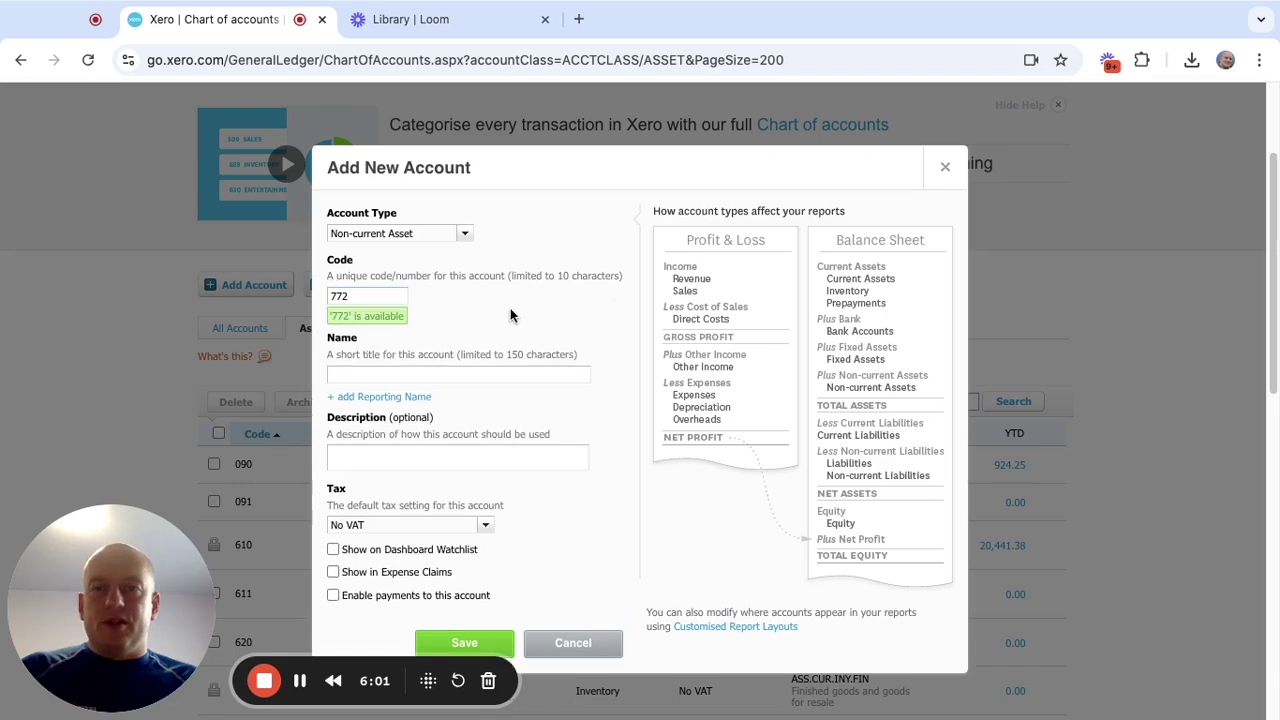
{"action": "left_click", "coordinate": [396, 372]}
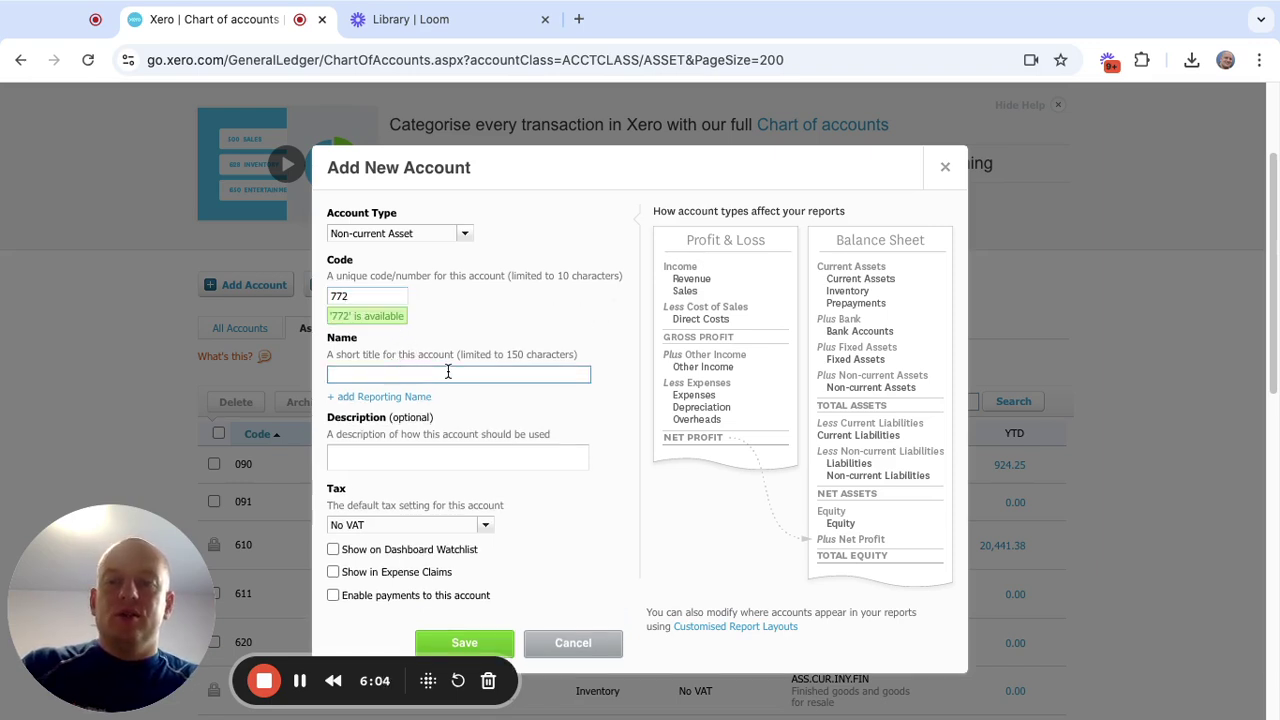
{"action": "type", "text": "Te"}
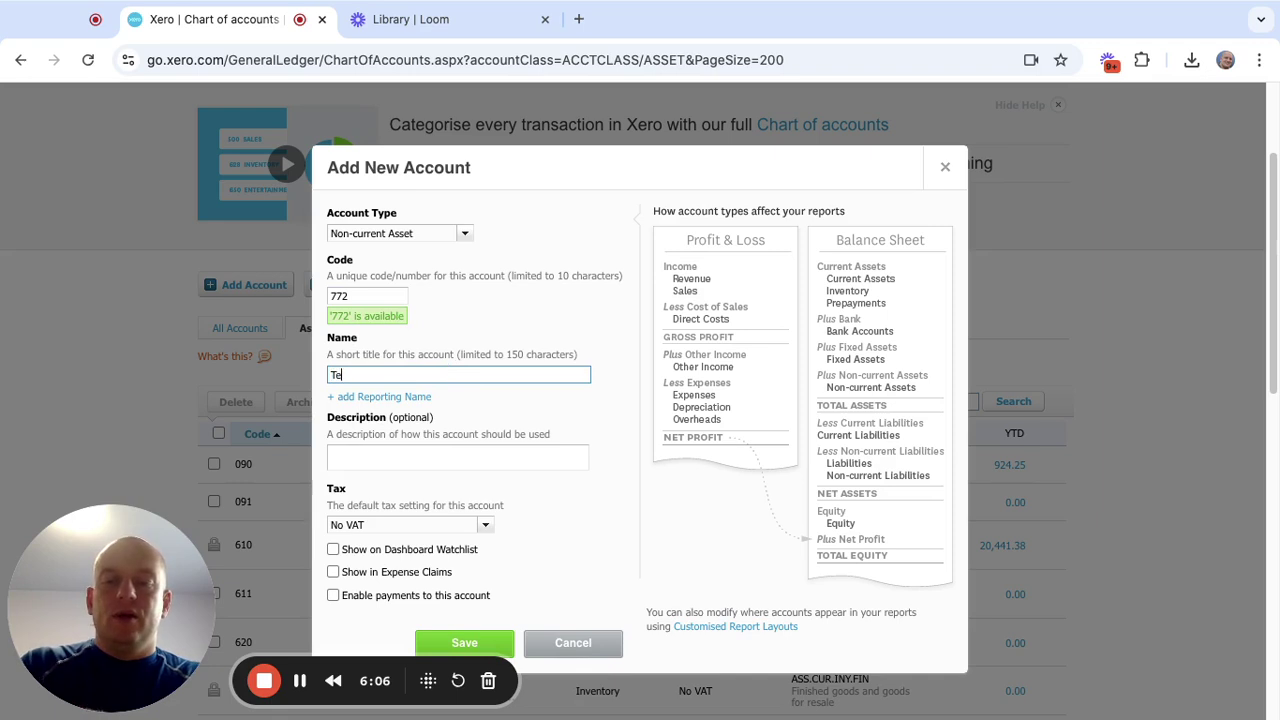
{"action": "type", "text": "nants d"}
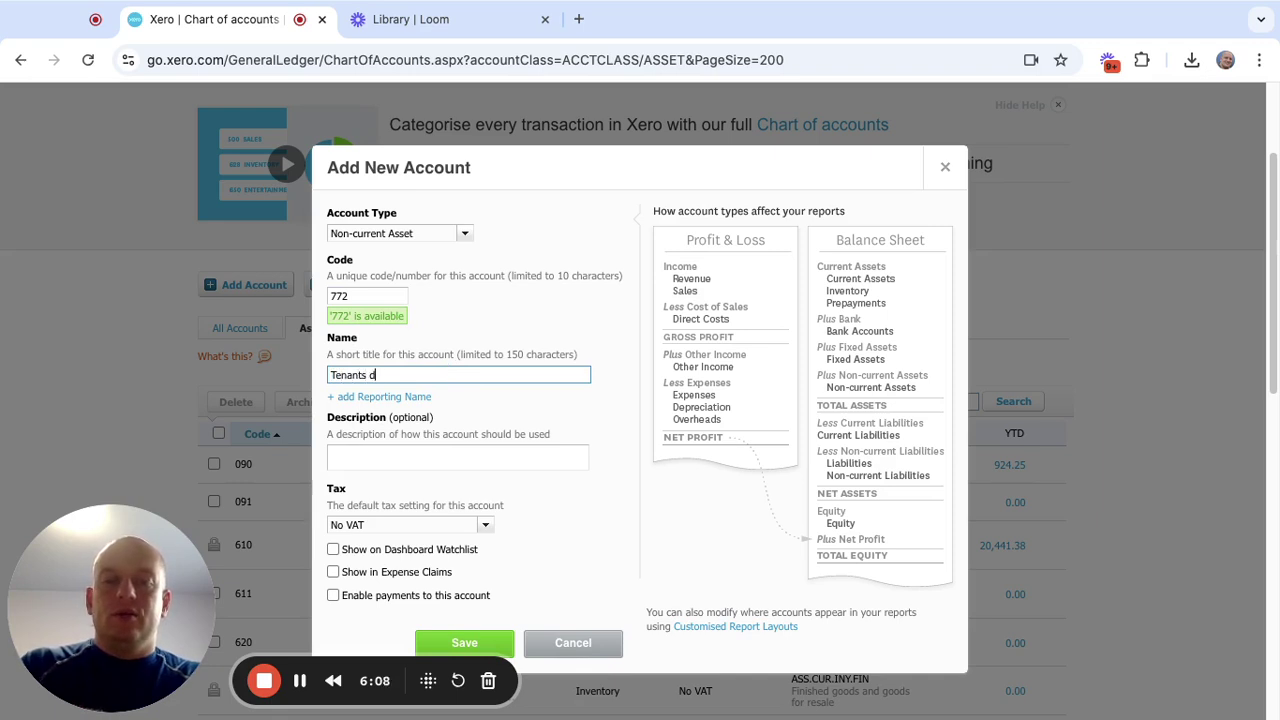
{"action": "type", "text": "eposits pro"}
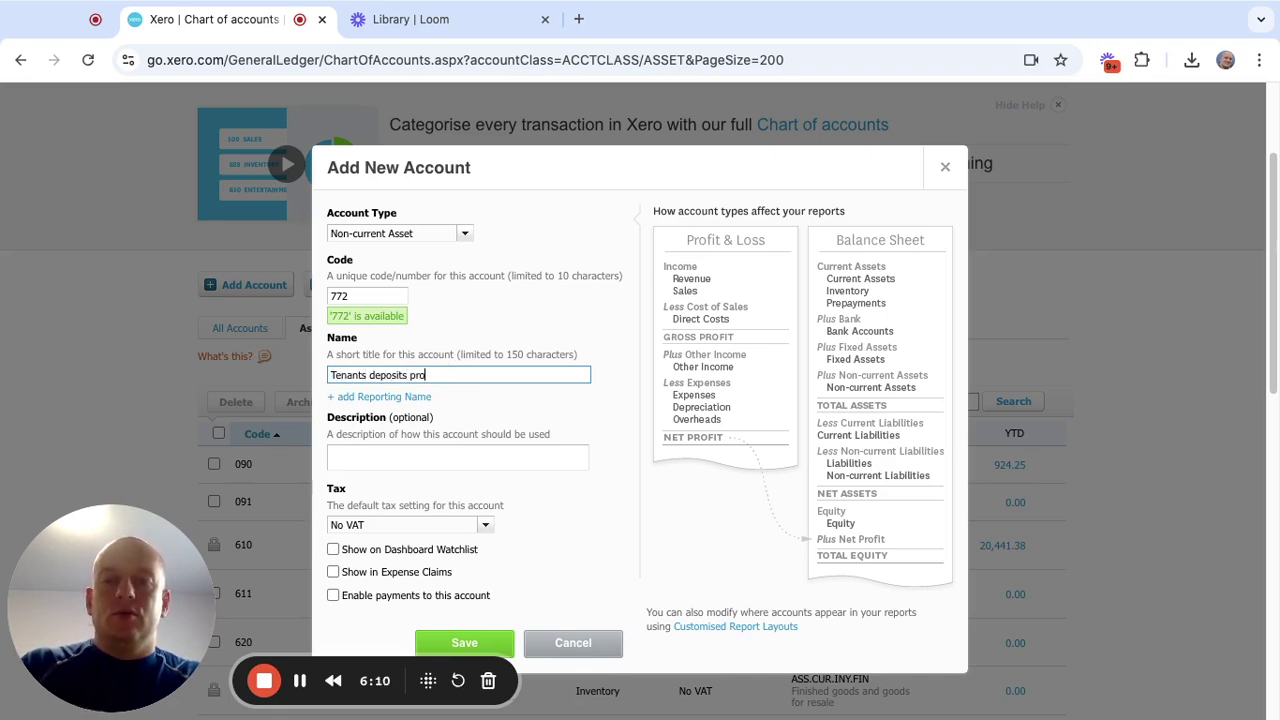
{"action": "type", "text": "tected"}
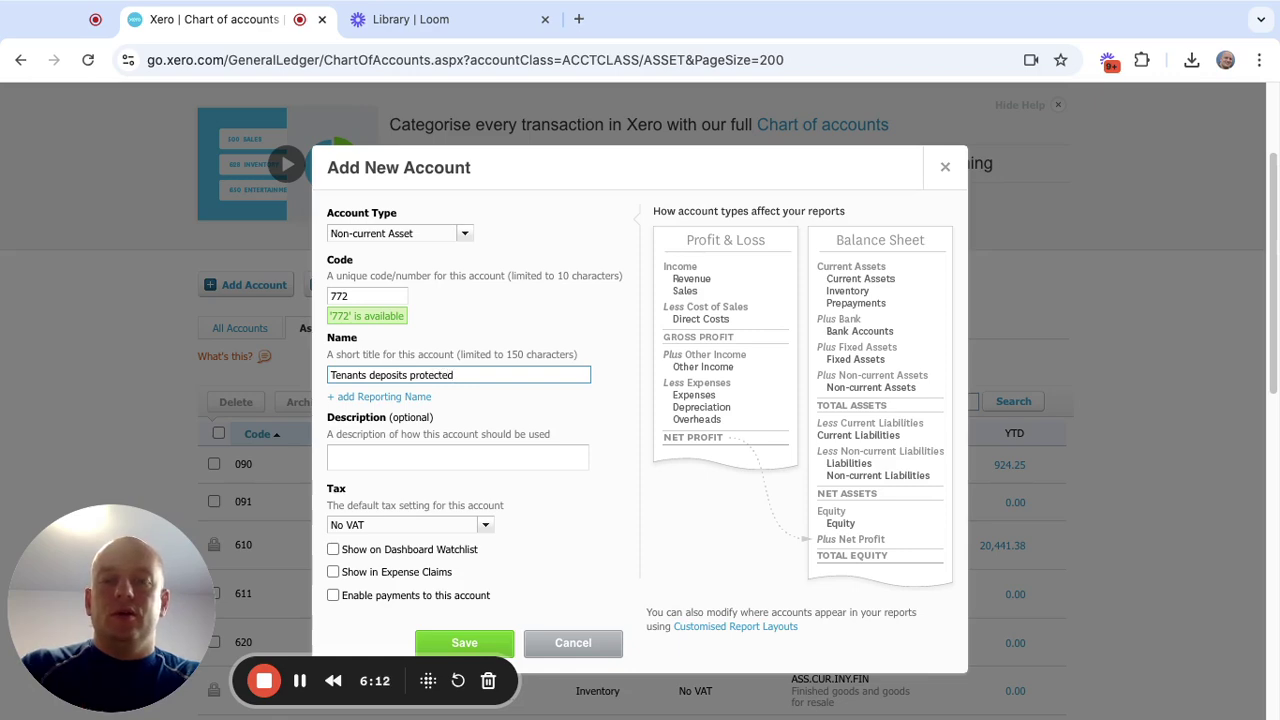
{"action": "type", "text": " in scheme"}
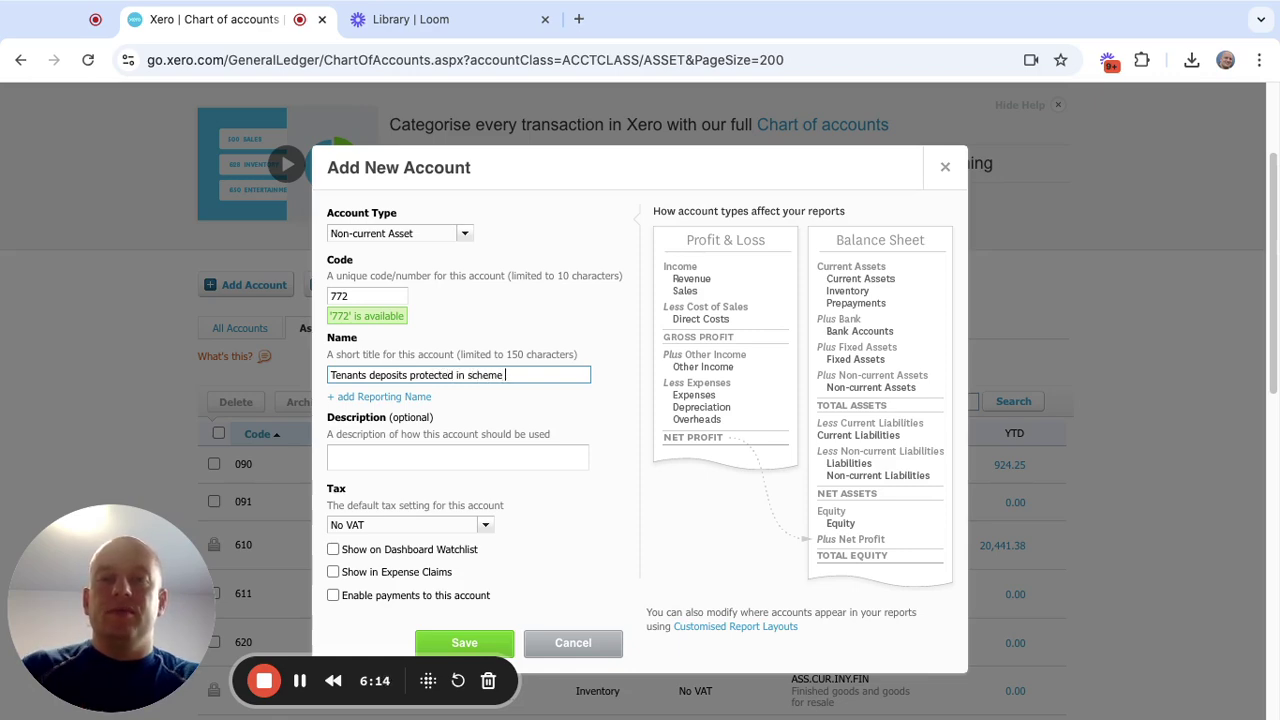
{"action": "scroll", "coordinate": [492, 359], "scroll_direction": "down", "scroll_amount": 2}
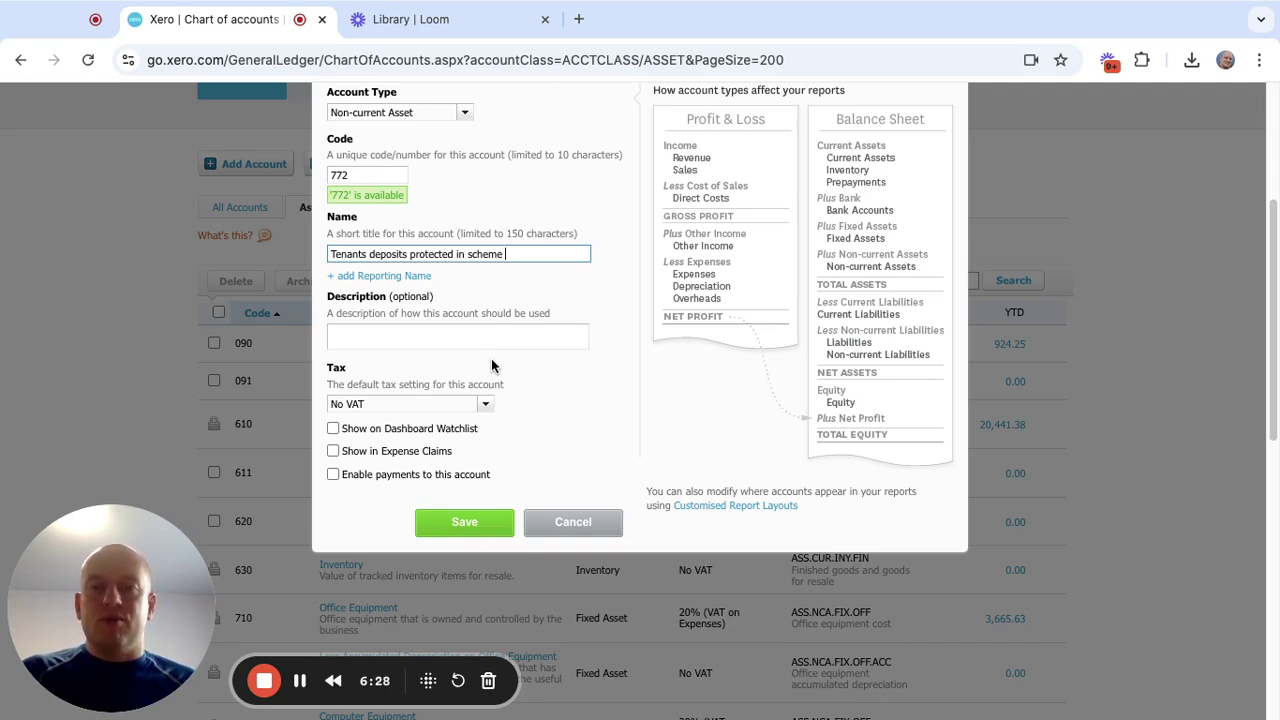
{"action": "scroll", "coordinate": [488, 305], "scroll_direction": "up", "scroll_amount": 1}
{"action": "scroll", "coordinate": [488, 305], "scroll_direction": "up", "scroll_amount": 1}
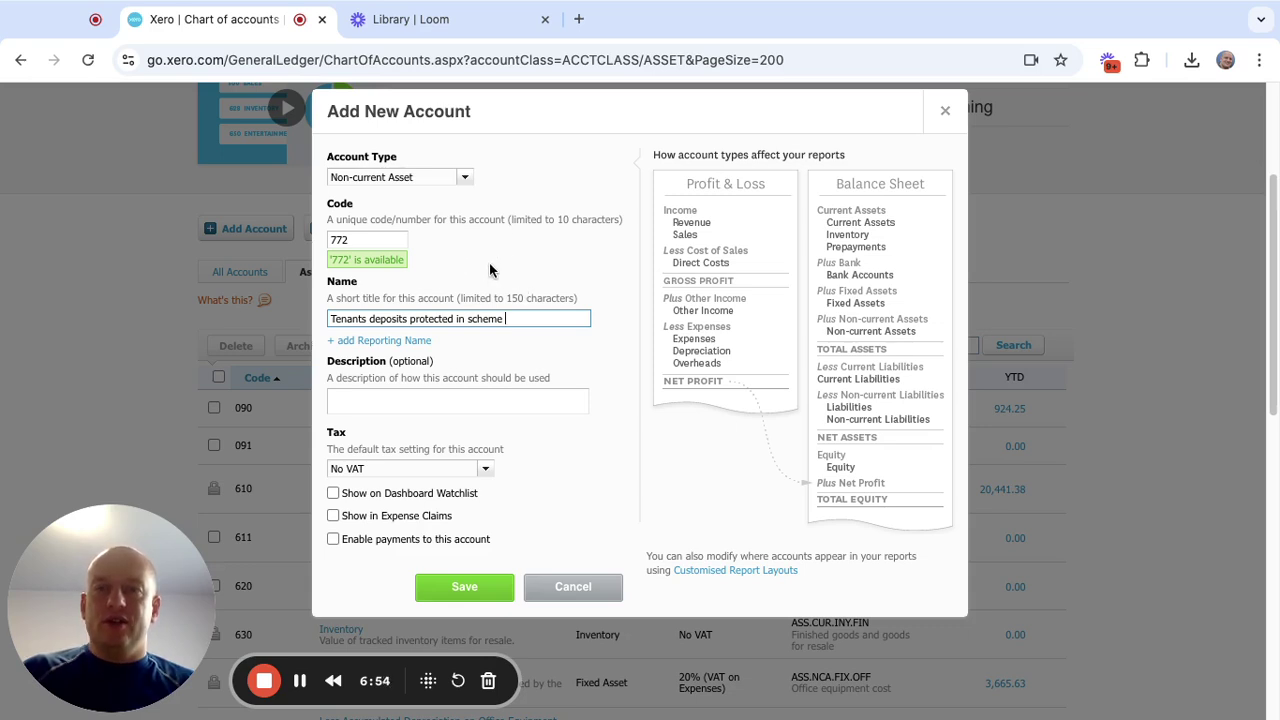
{"action": "left_click", "coordinate": [473, 600]}
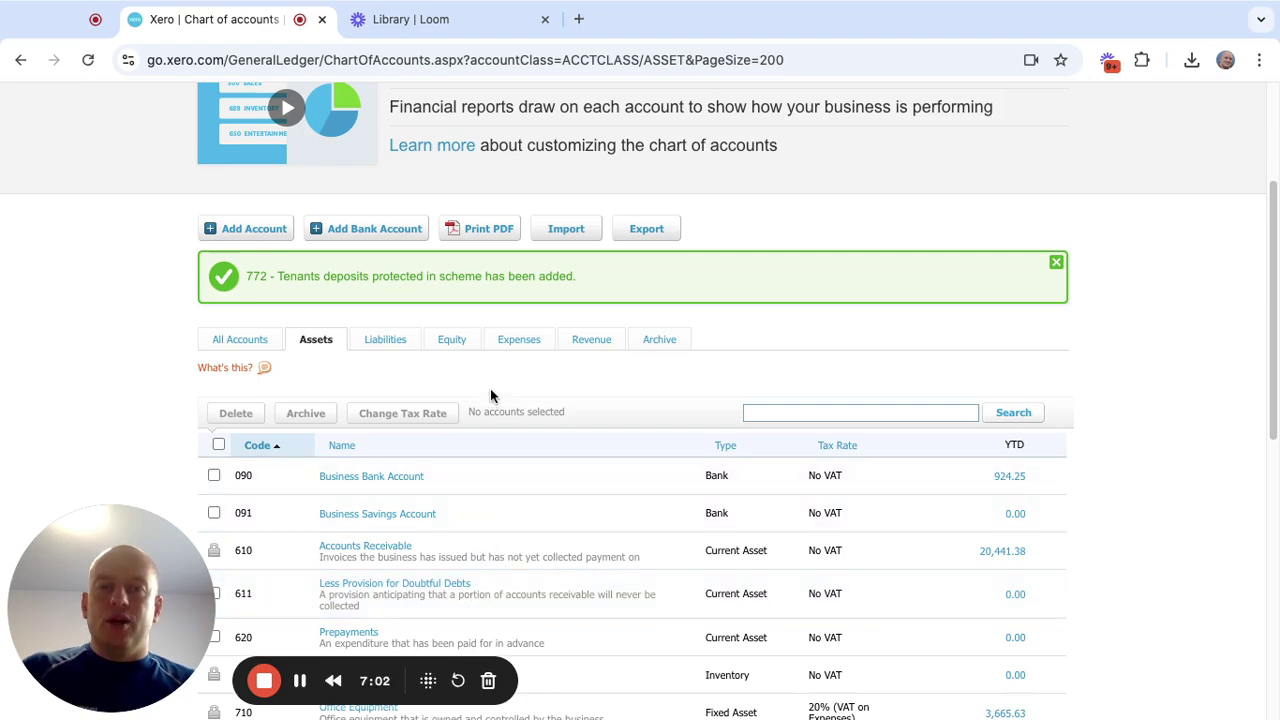
- Go to the dashboard and open the Business Bank Account's items for reconciliation
{"action": "scroll", "coordinate": [415, 322], "scroll_direction": "up", "scroll_amount": 3}
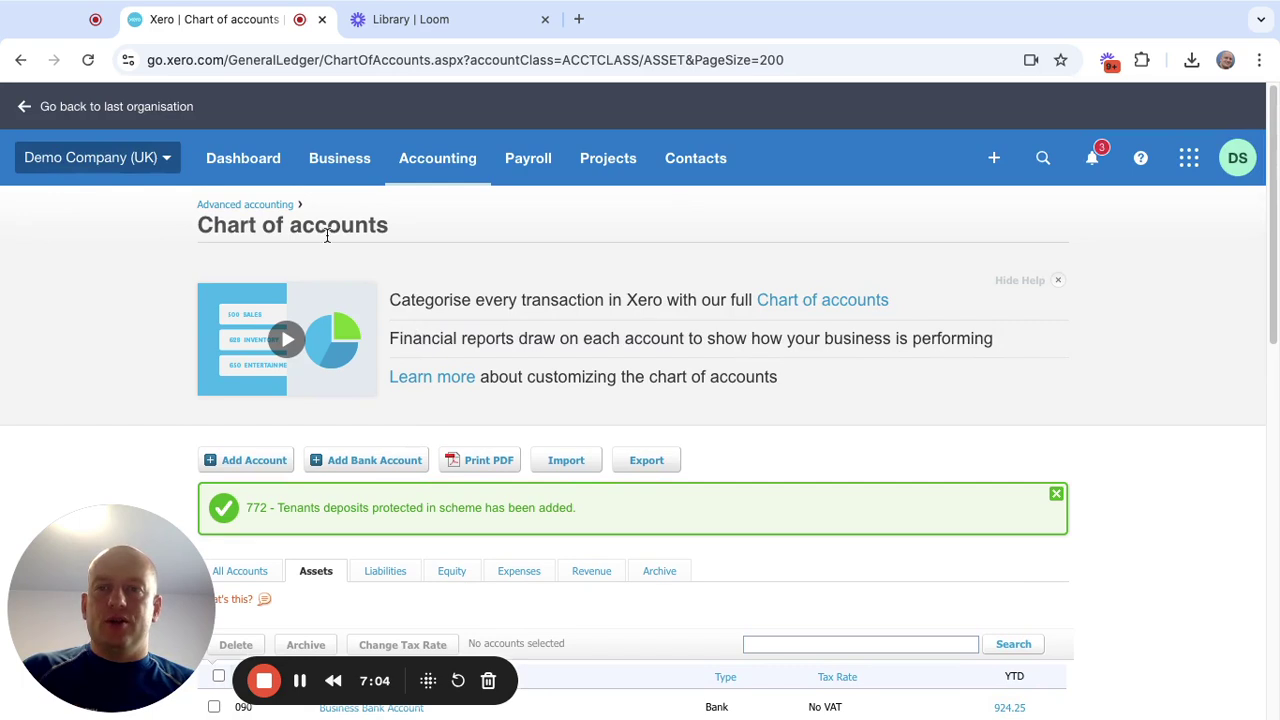
{"action": "left_click", "coordinate": [210, 165]}
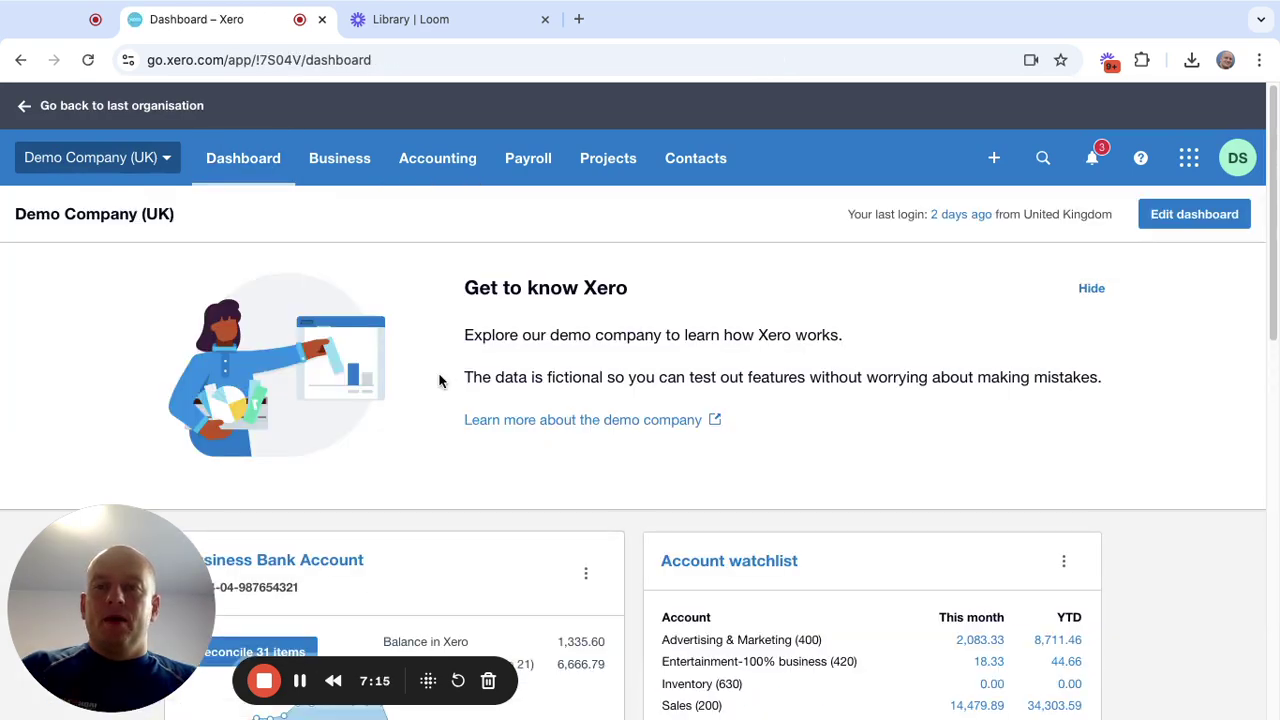
{"action": "scroll", "coordinate": [439, 380], "scroll_direction": "down", "scroll_amount": 4}
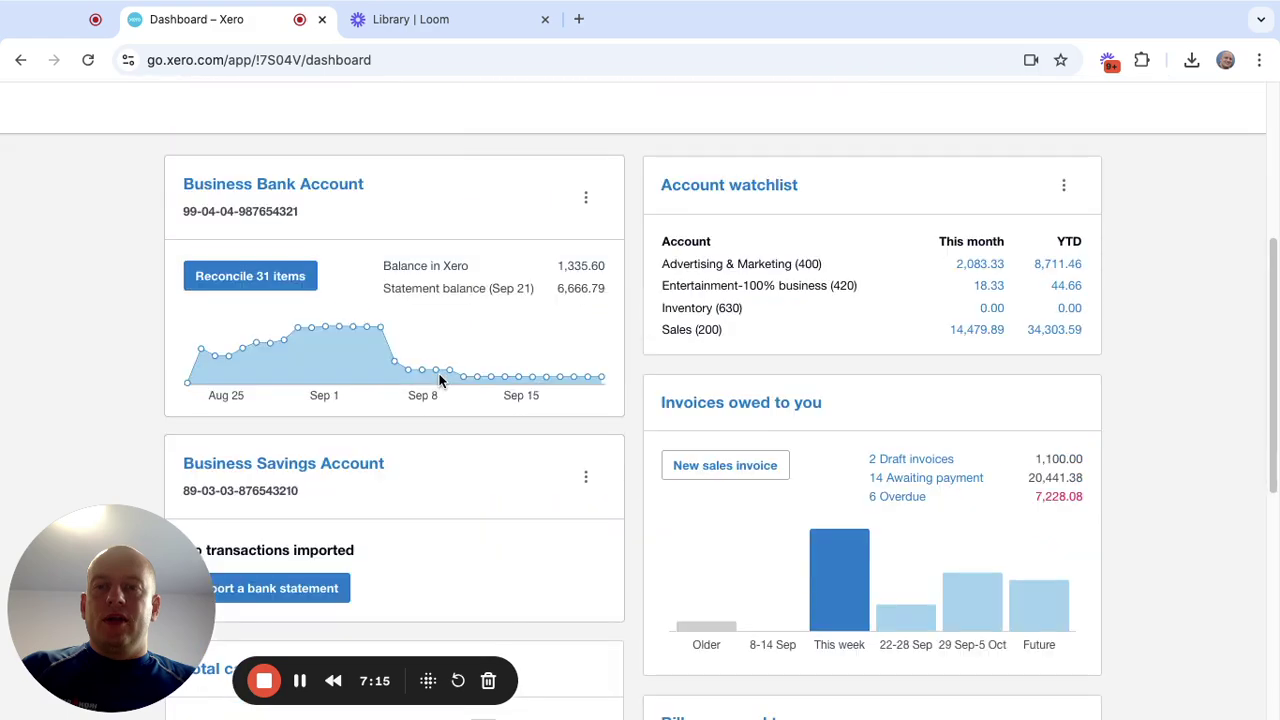
{"action": "left_click", "coordinate": [277, 289]}
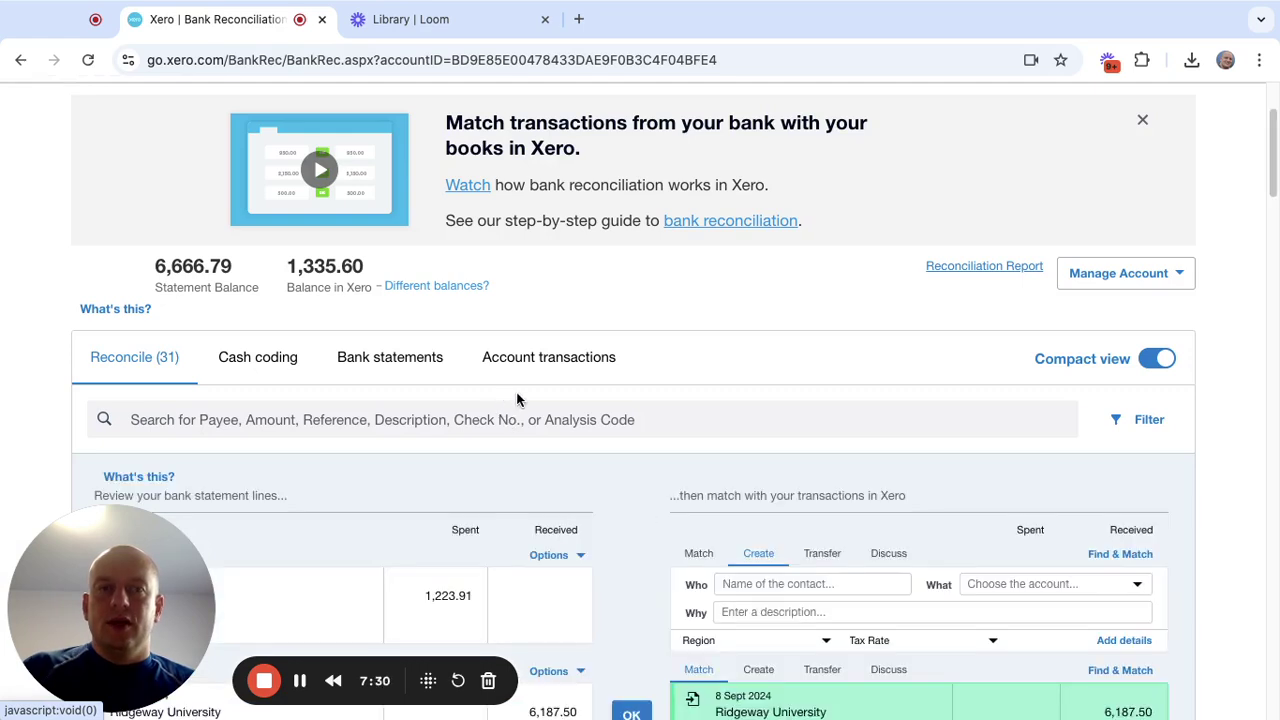
- For the 1,000.00 Tenancy Deposit receipt dated 21 Sep 2024, add the tenant as a new contact and choose account 921 - Deposits received from tenants
{"action": "scroll", "coordinate": [527, 397], "scroll_direction": "down", "scroll_amount": 20}
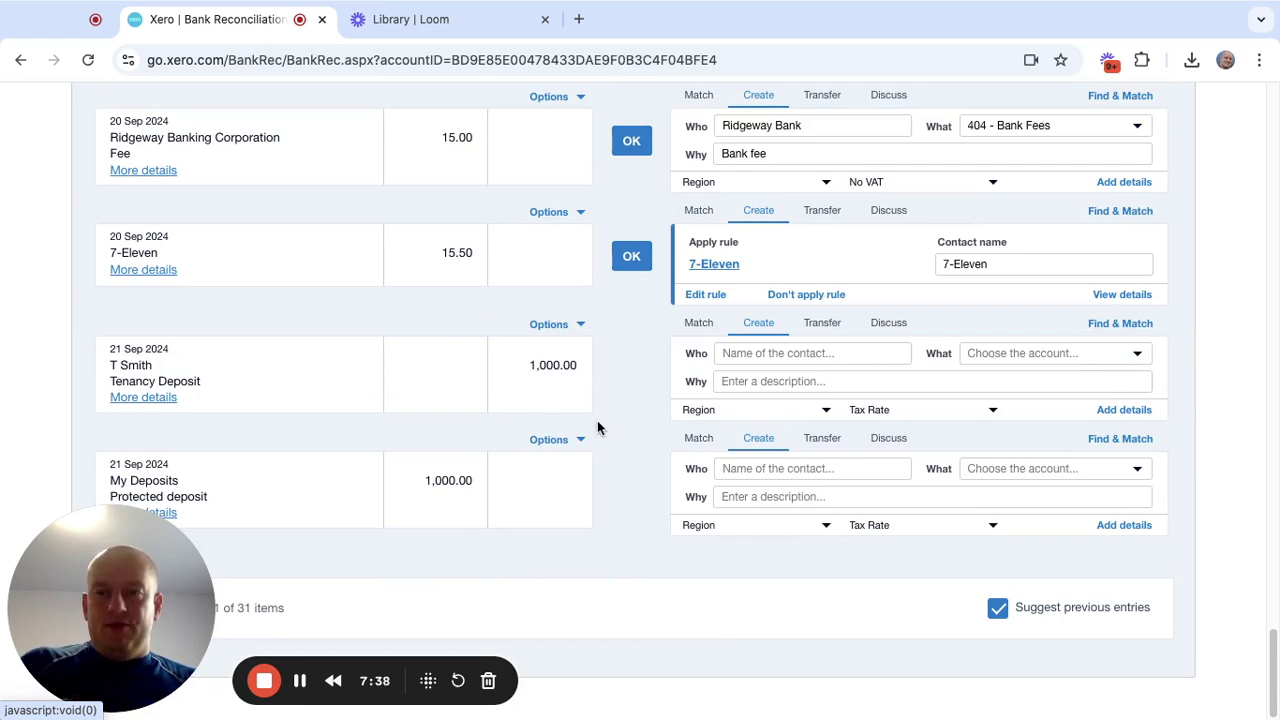
{"action": "left_click", "coordinate": [749, 354]}
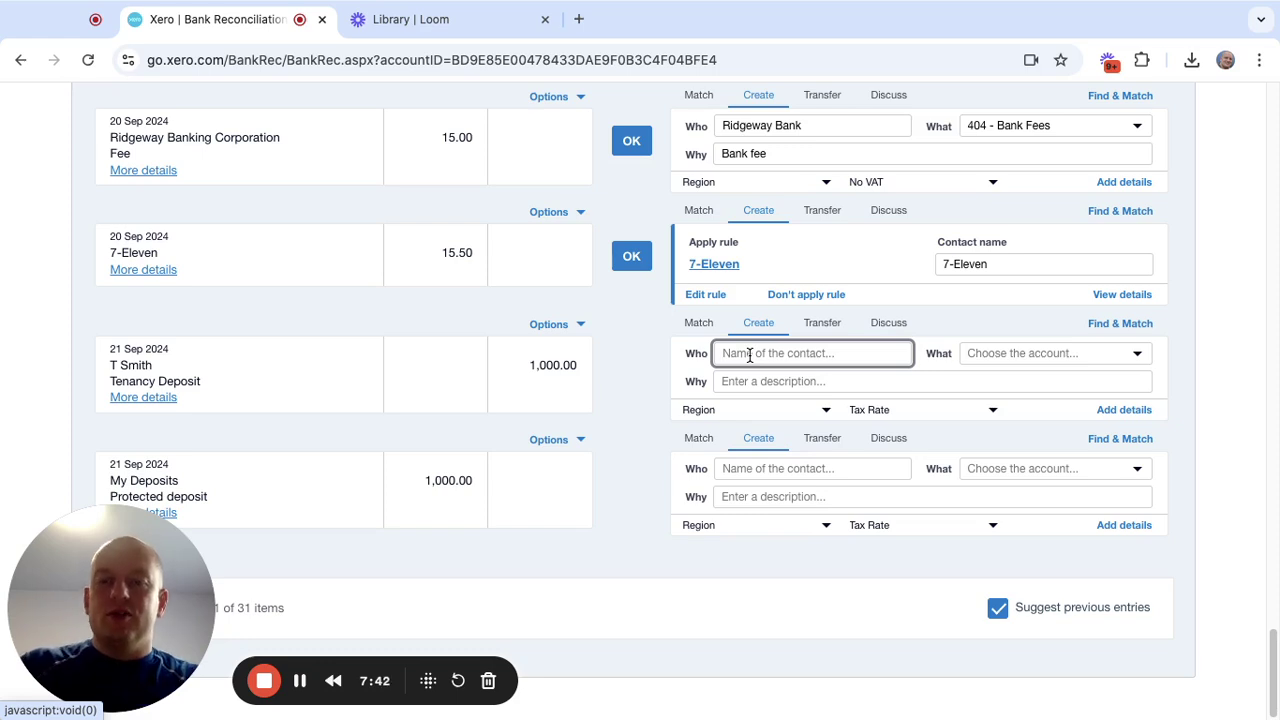
{"action": "type", "text": "T"}
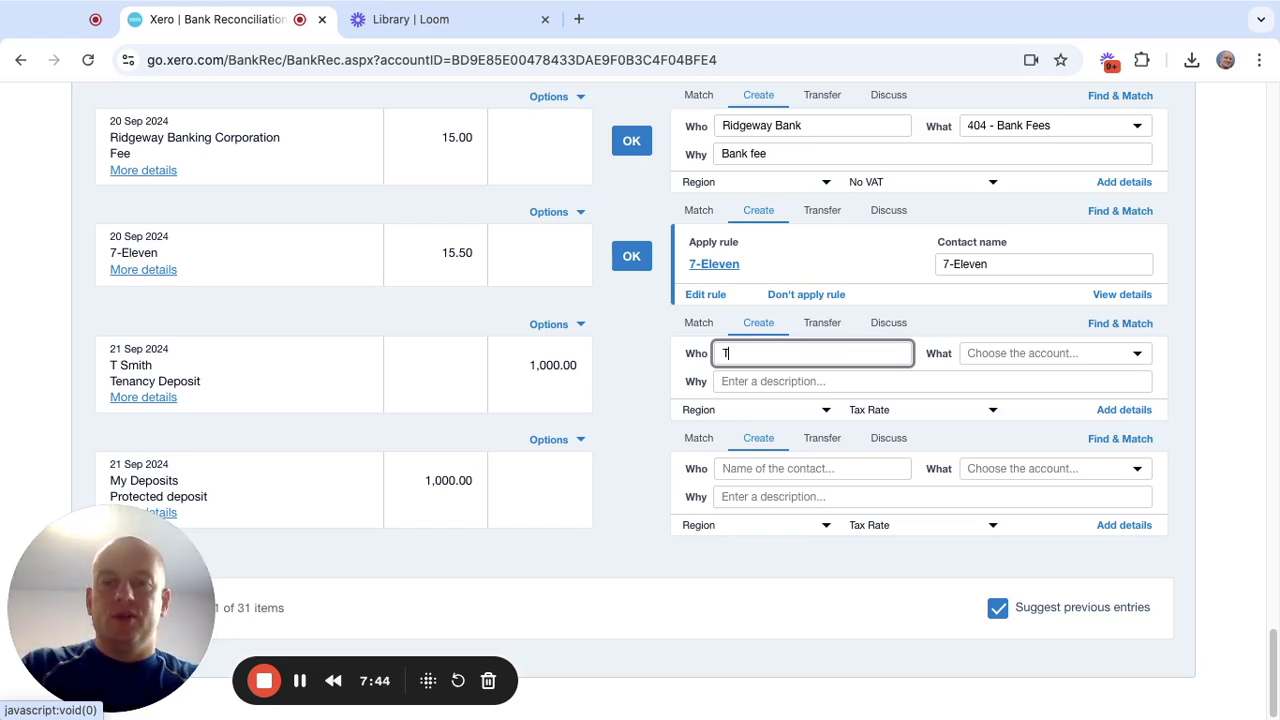
{"action": "type", "text": " Smith"}
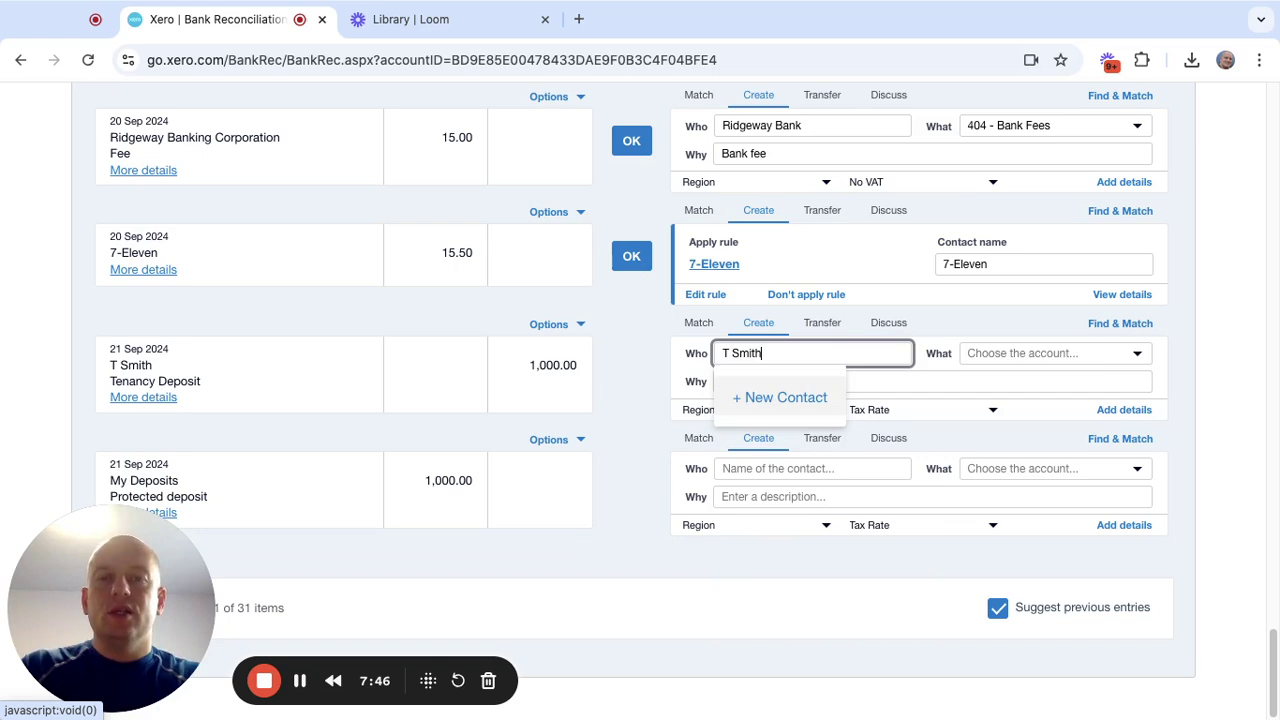
{"action": "left_click", "coordinate": [785, 398]}
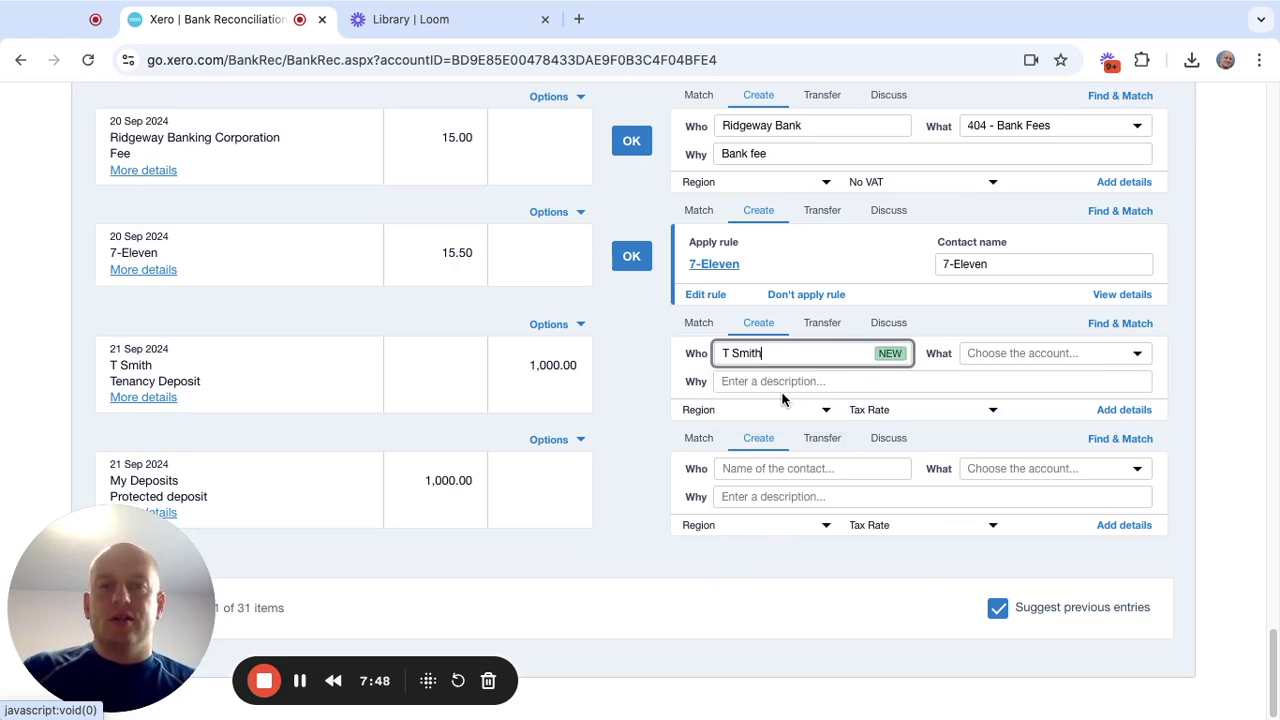
{"action": "left_click", "coordinate": [988, 350]}
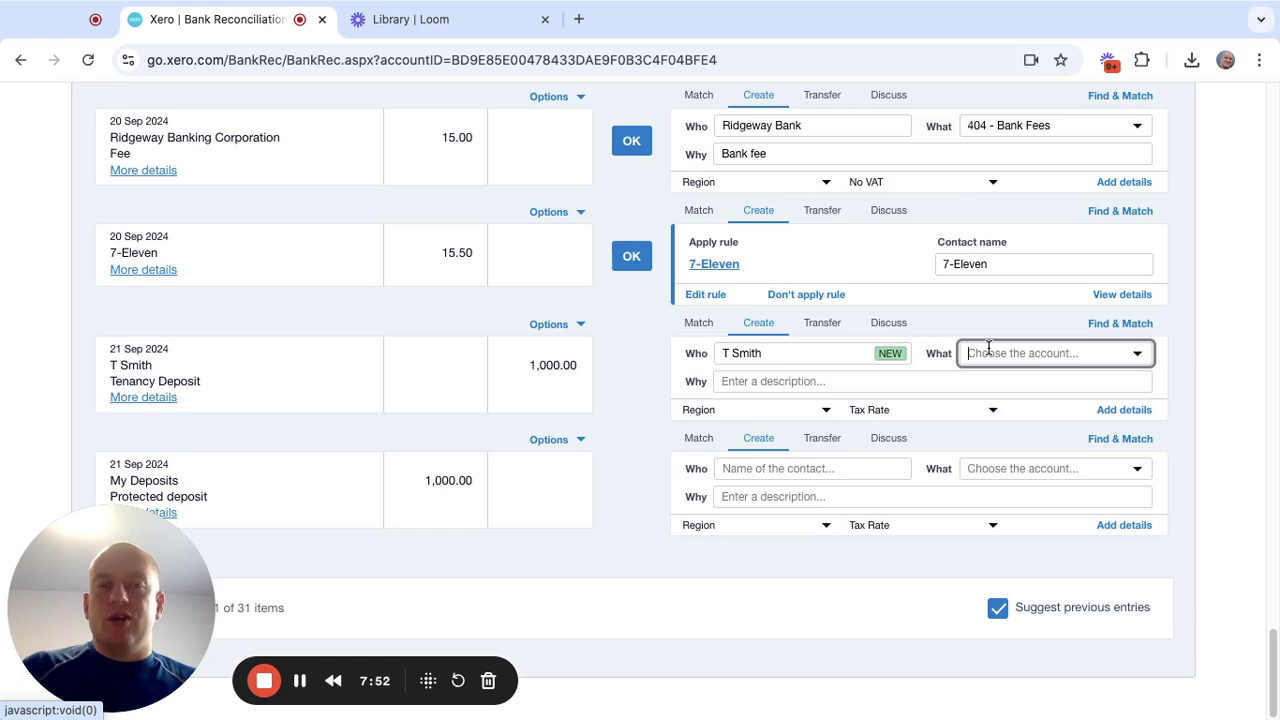
{"action": "type", "text": "depos"}
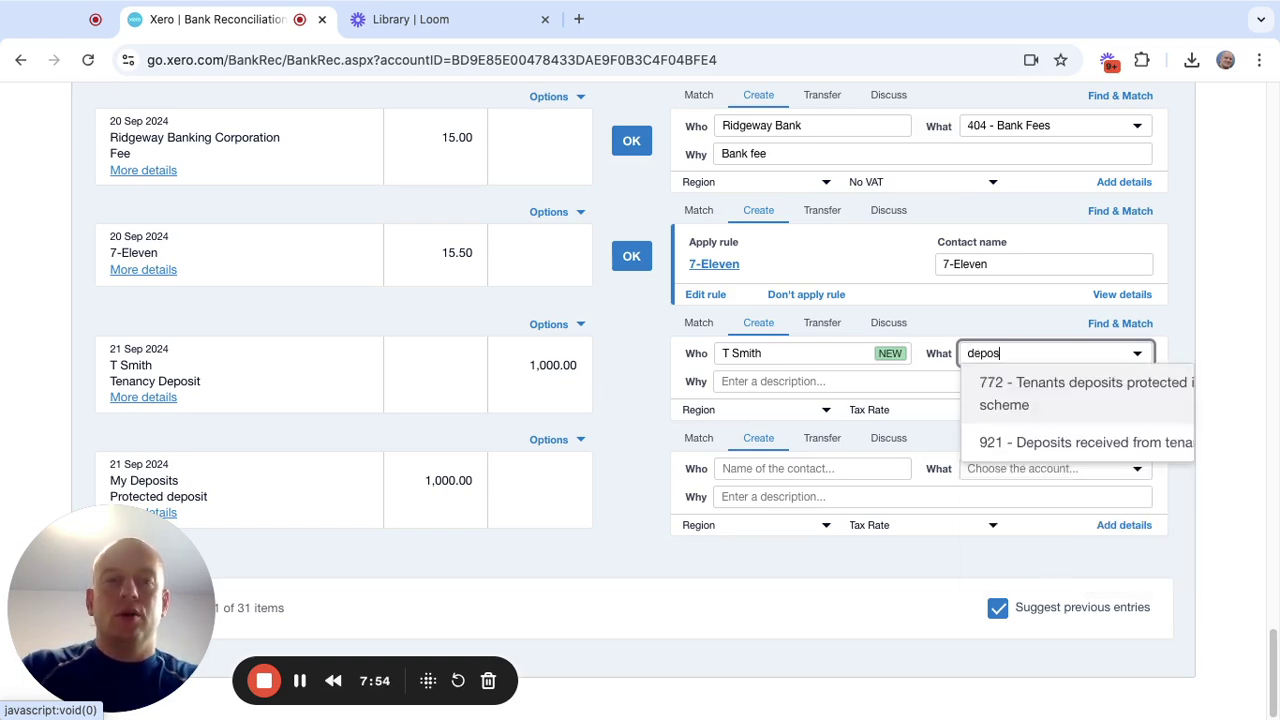
{"action": "left_click", "coordinate": [1036, 450]}
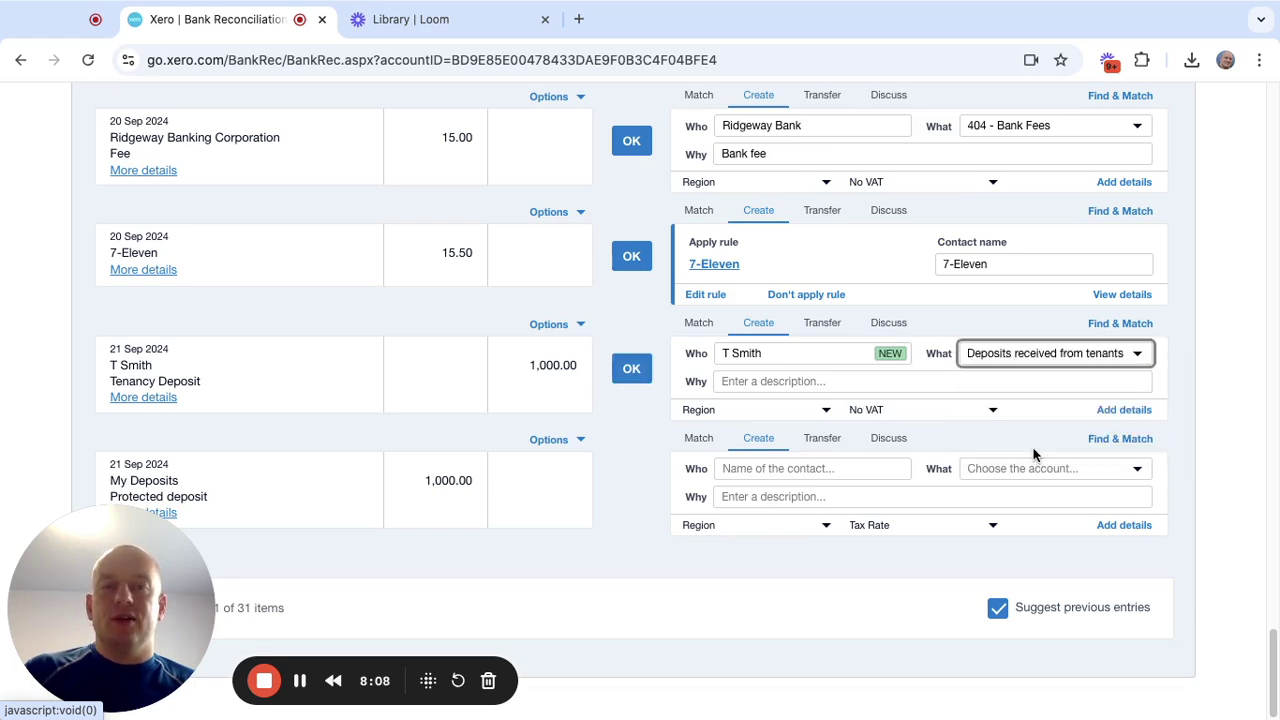
- Describe the tenancy deposit receipt as "deposit for name of property" and reconcile it
{"action": "left_click", "coordinate": [793, 380]}
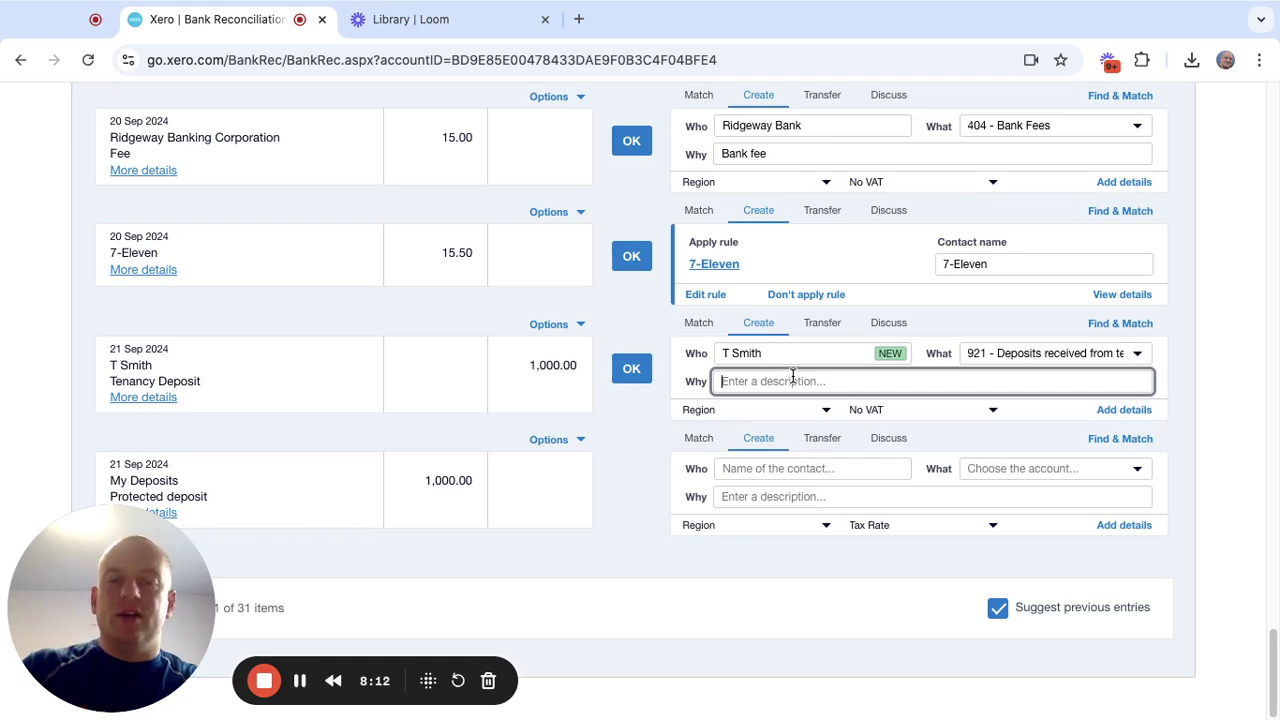
{"action": "type", "text": "depsoits"}
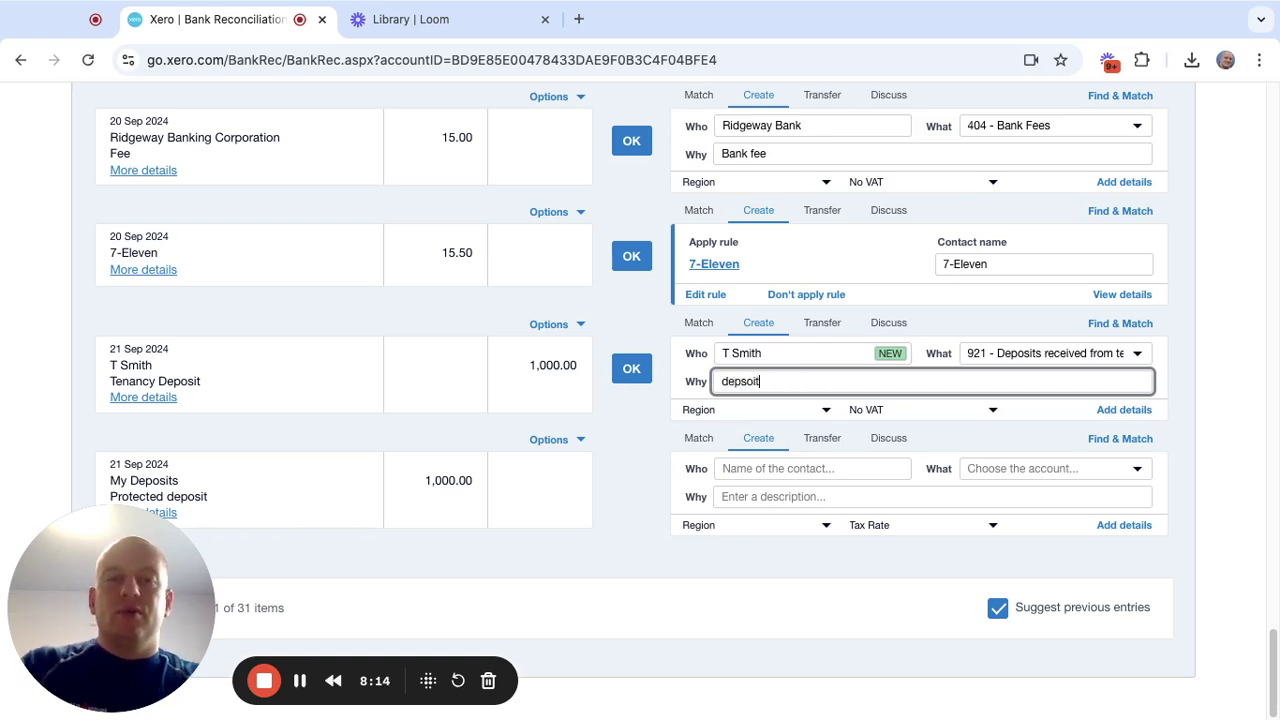
{"action": "key", "text": "BackSpace"}
{"action": "key", "text": "BackSpace"}
{"action": "type", "text": "for "}
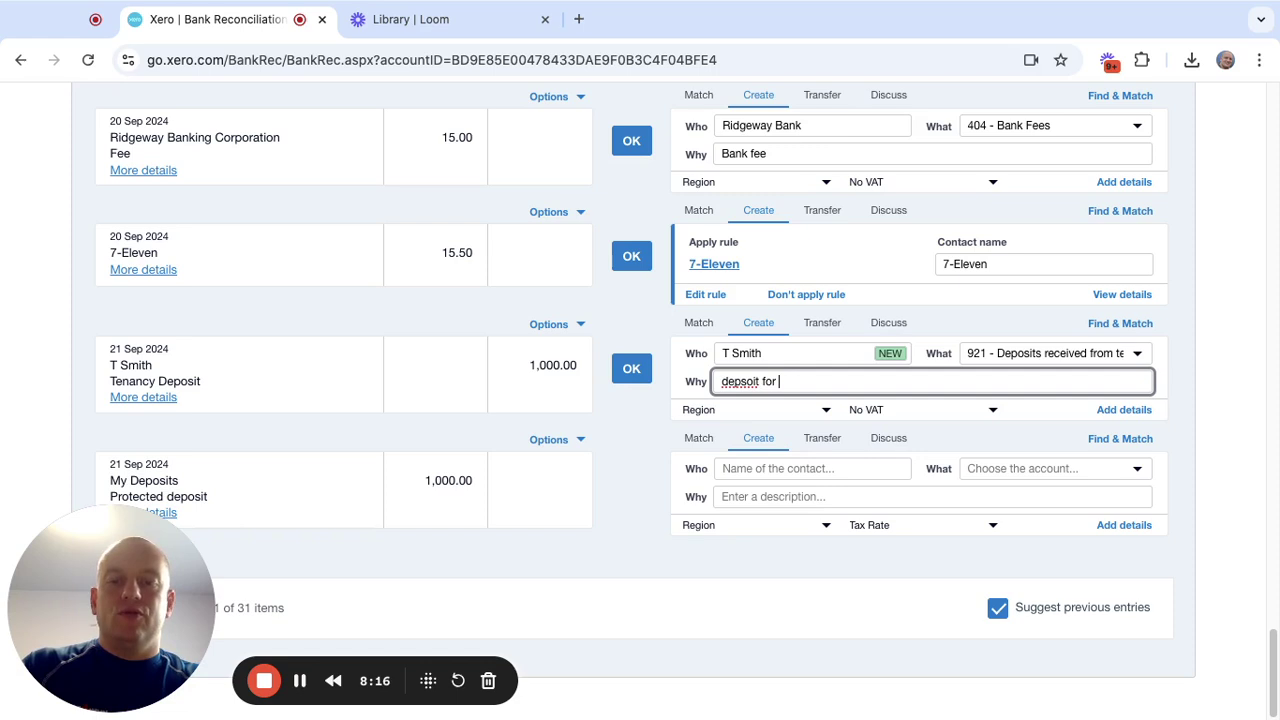
{"action": "type", "text": "name"}
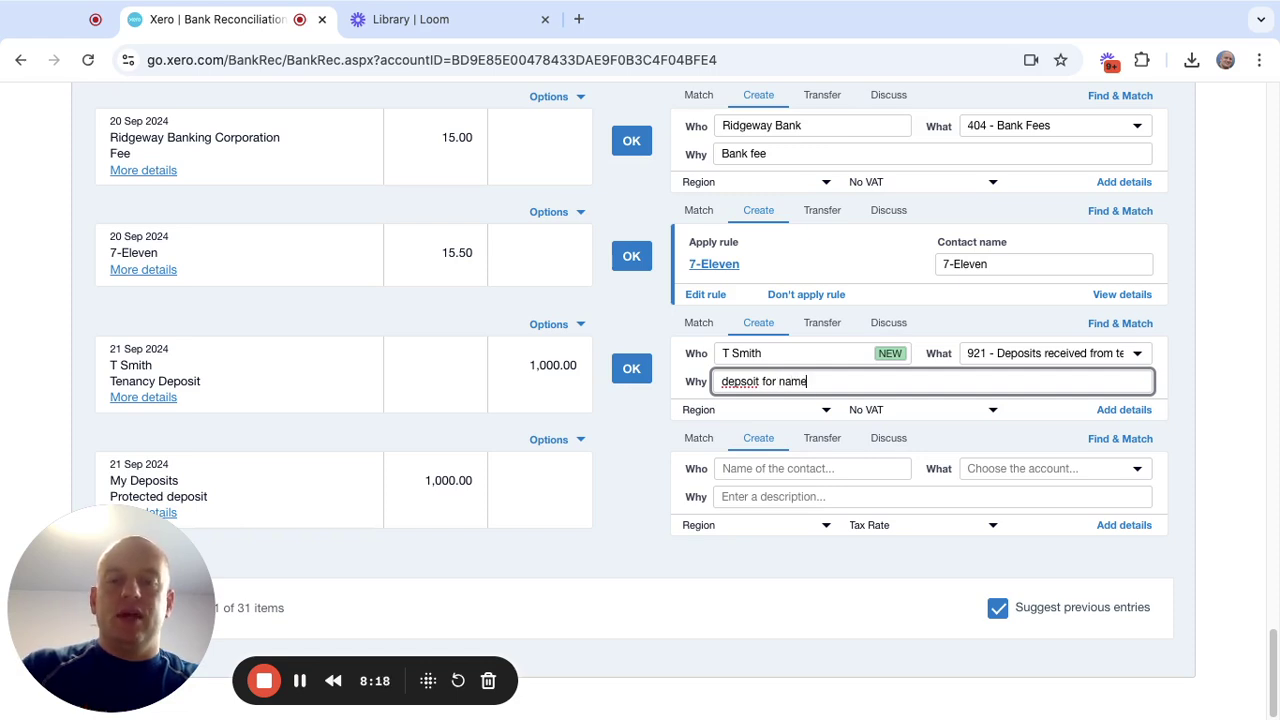
{"action": "type", "text": " of property"}
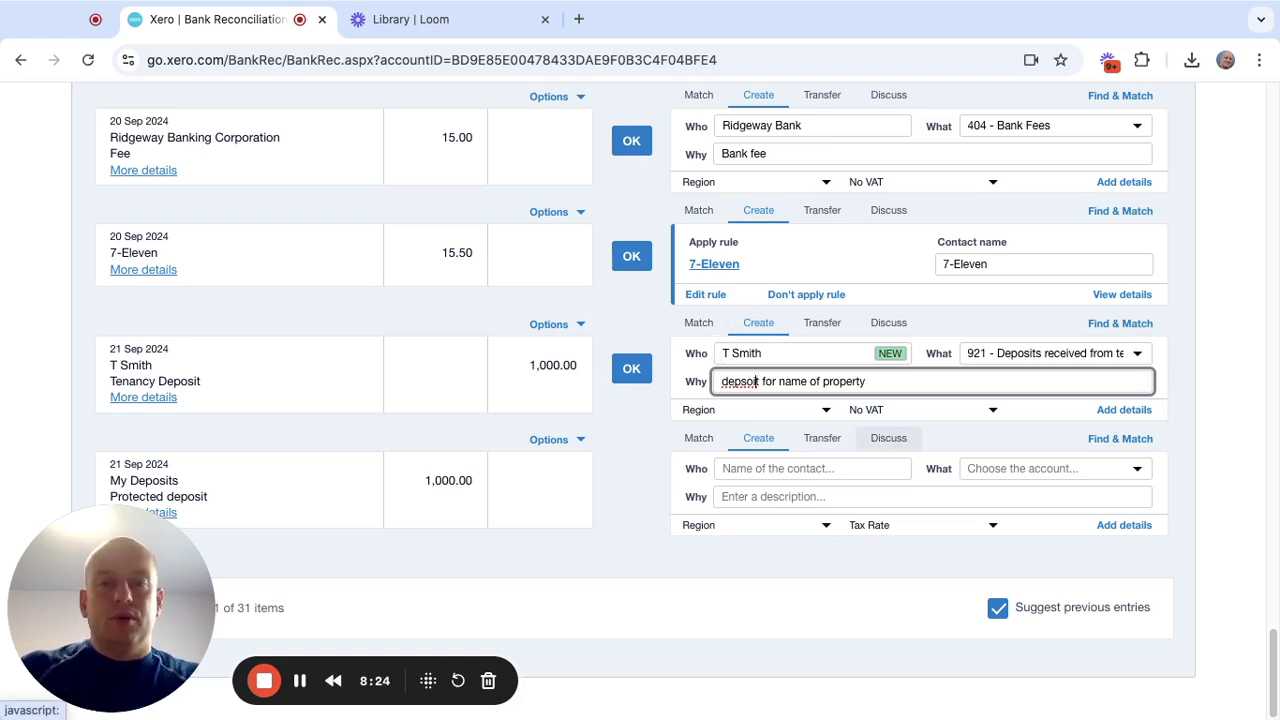
{"action": "key", "text": "BackSpace"}
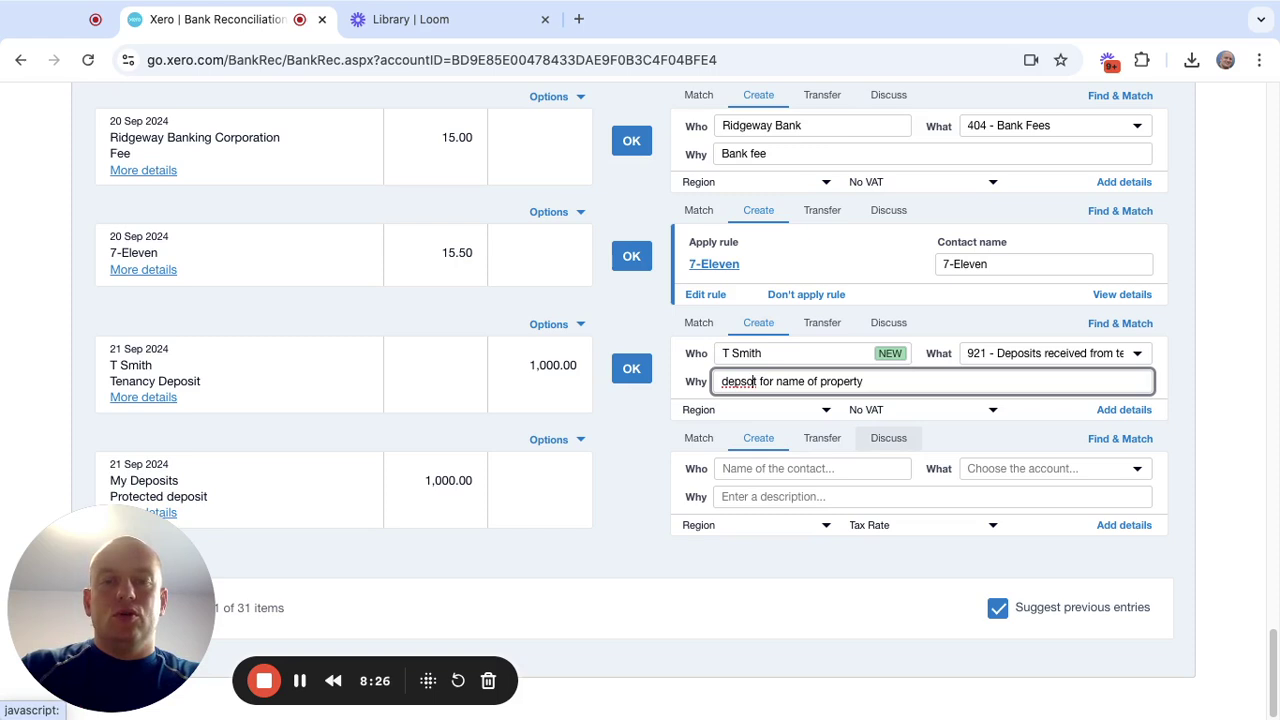
{"action": "key", "text": "BackSpace"}
{"action": "key", "text": "BackSpace"}
{"action": "type", "text": "osi"}
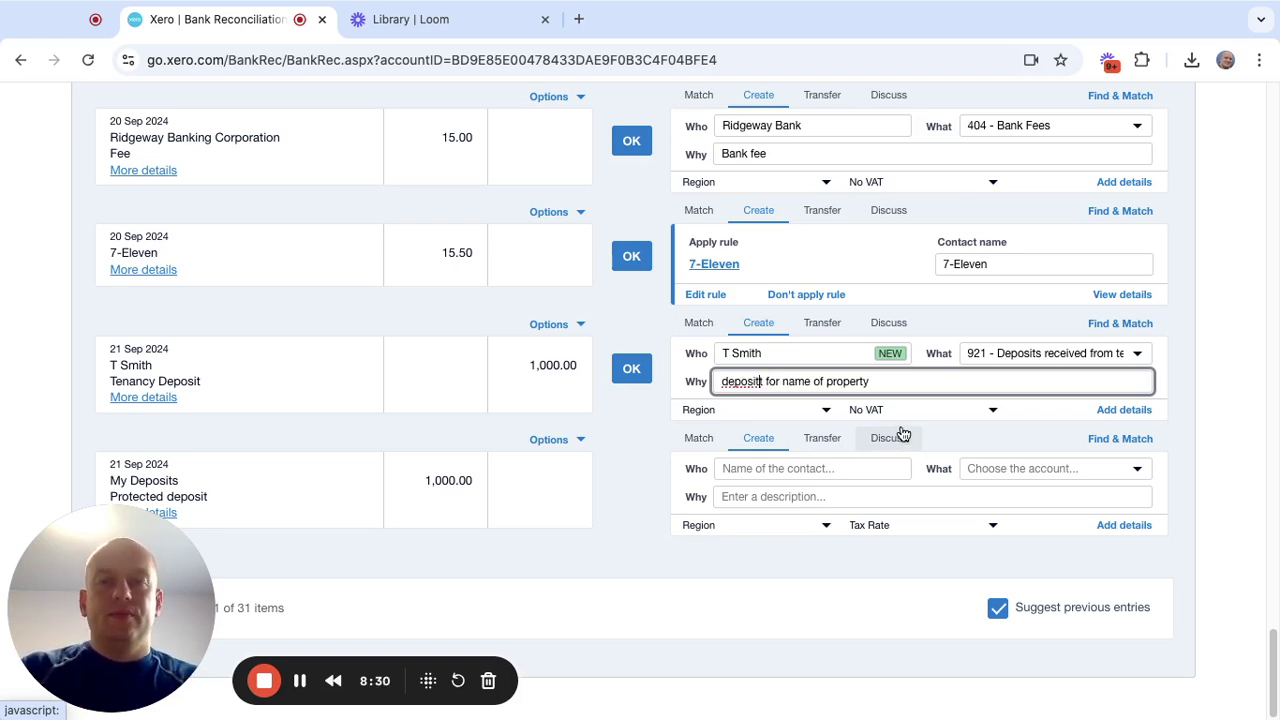
{"action": "key", "text": "BackSpace"}
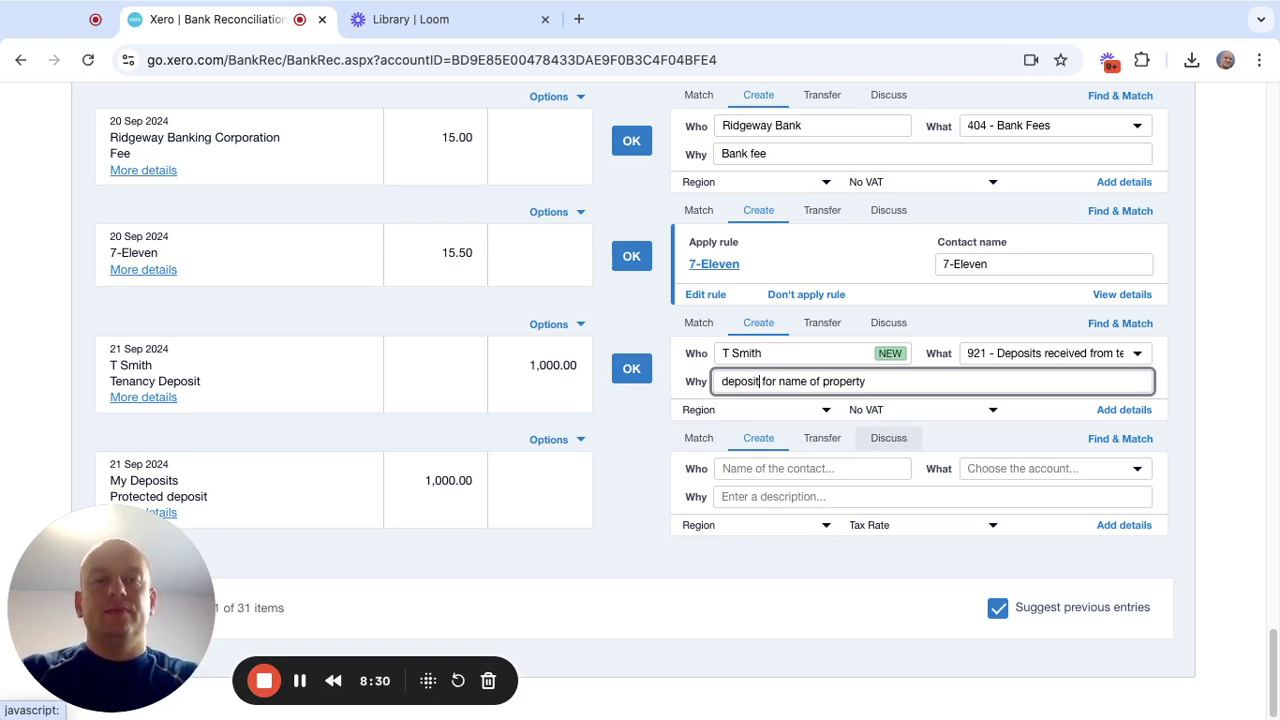
{"action": "left_click", "coordinate": [628, 376]}
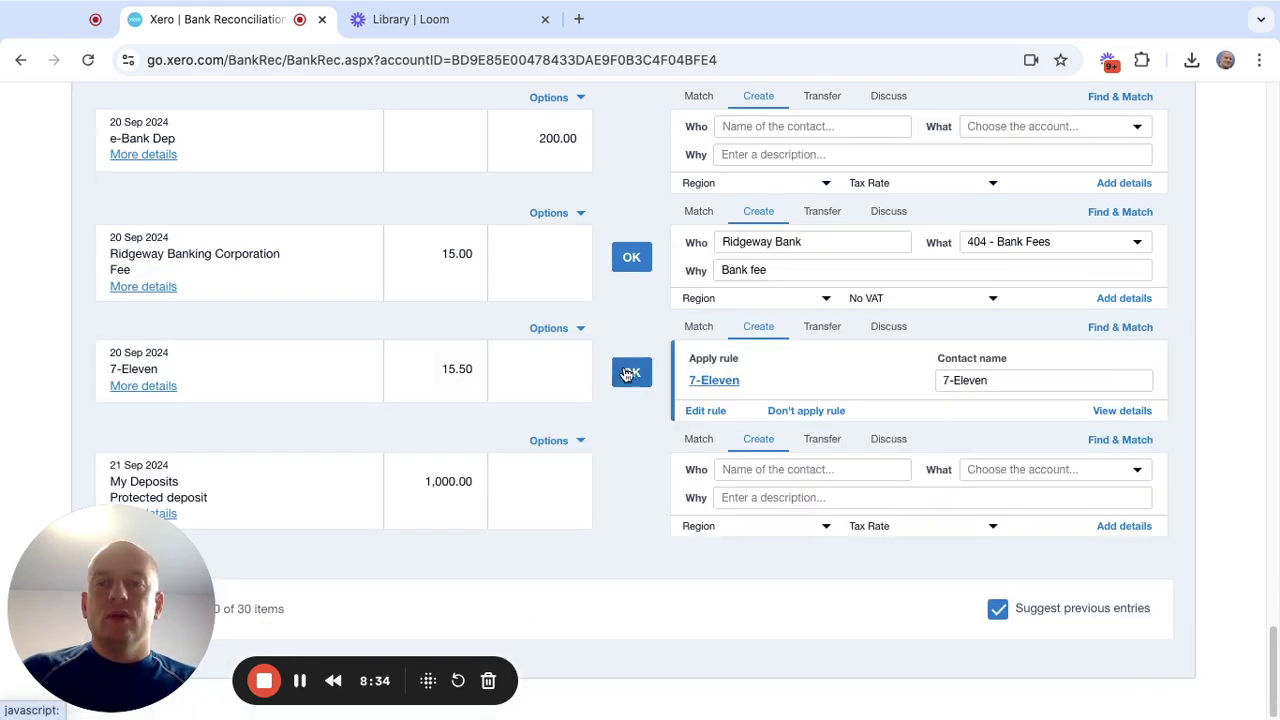
- For the 1,000.00 My Deposits Protected deposit payment dated 21 Sep 2024, add "my deposits" as a new contact
{"action": "left_click", "coordinate": [765, 475]}
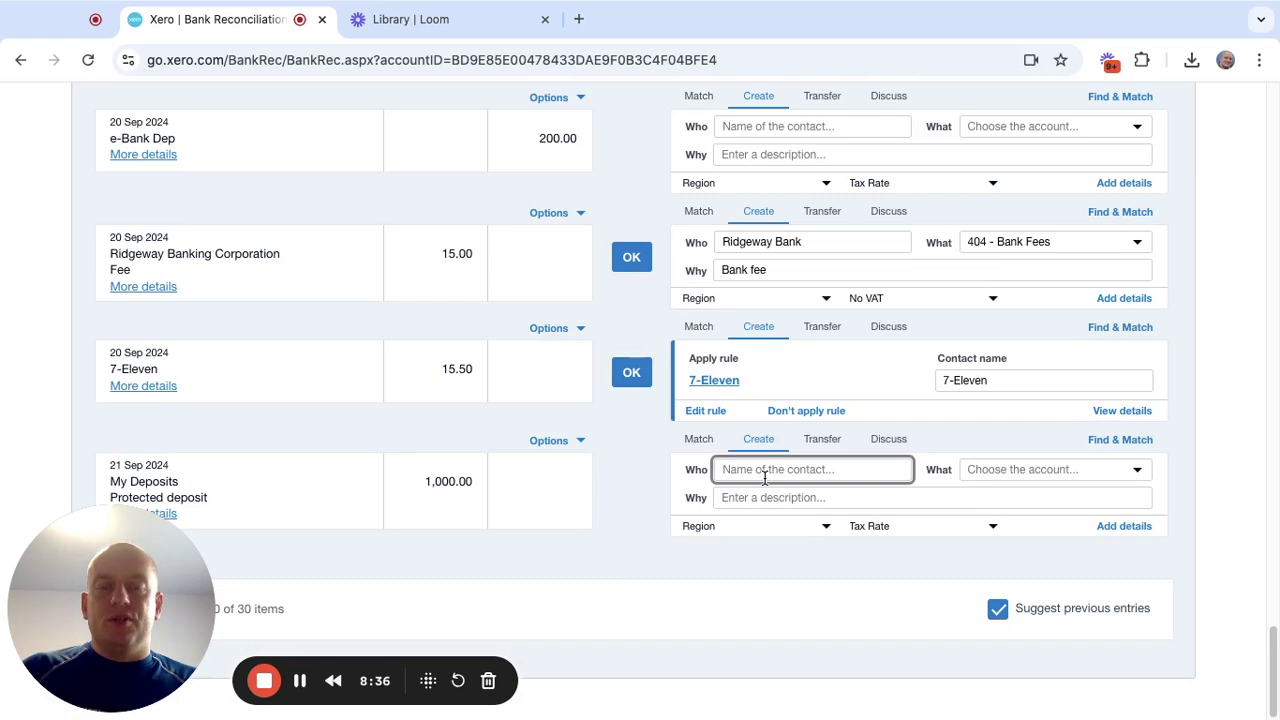
{"action": "type", "text": "my "}
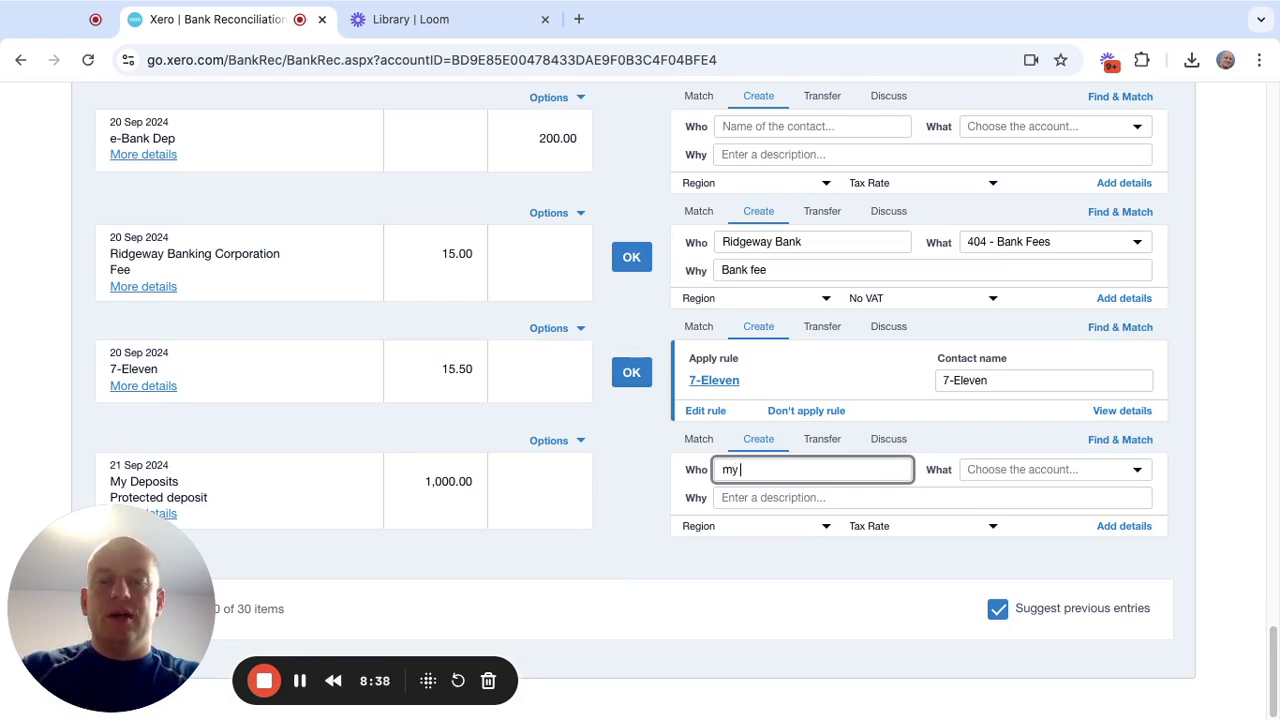
{"action": "type", "text": "depso"}
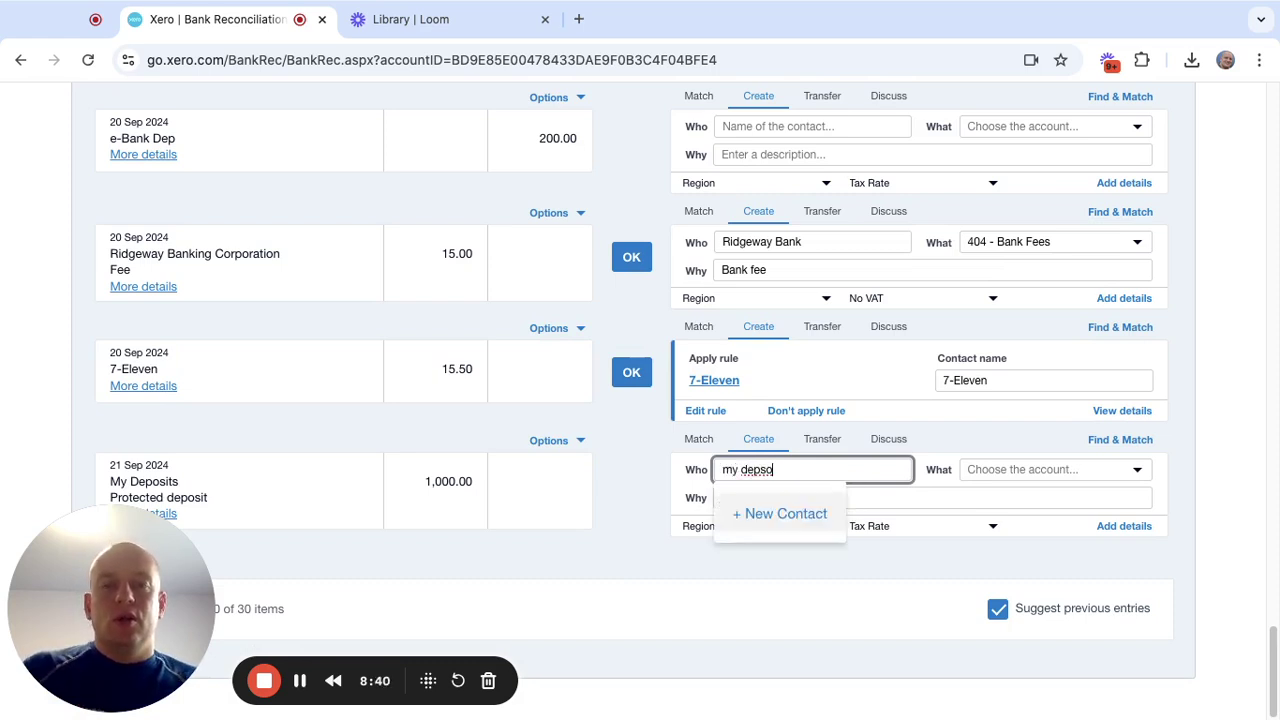
{"action": "key", "text": "BackSpace"}
{"action": "key", "text": "BackSpace"}
{"action": "type", "text": "osit"}
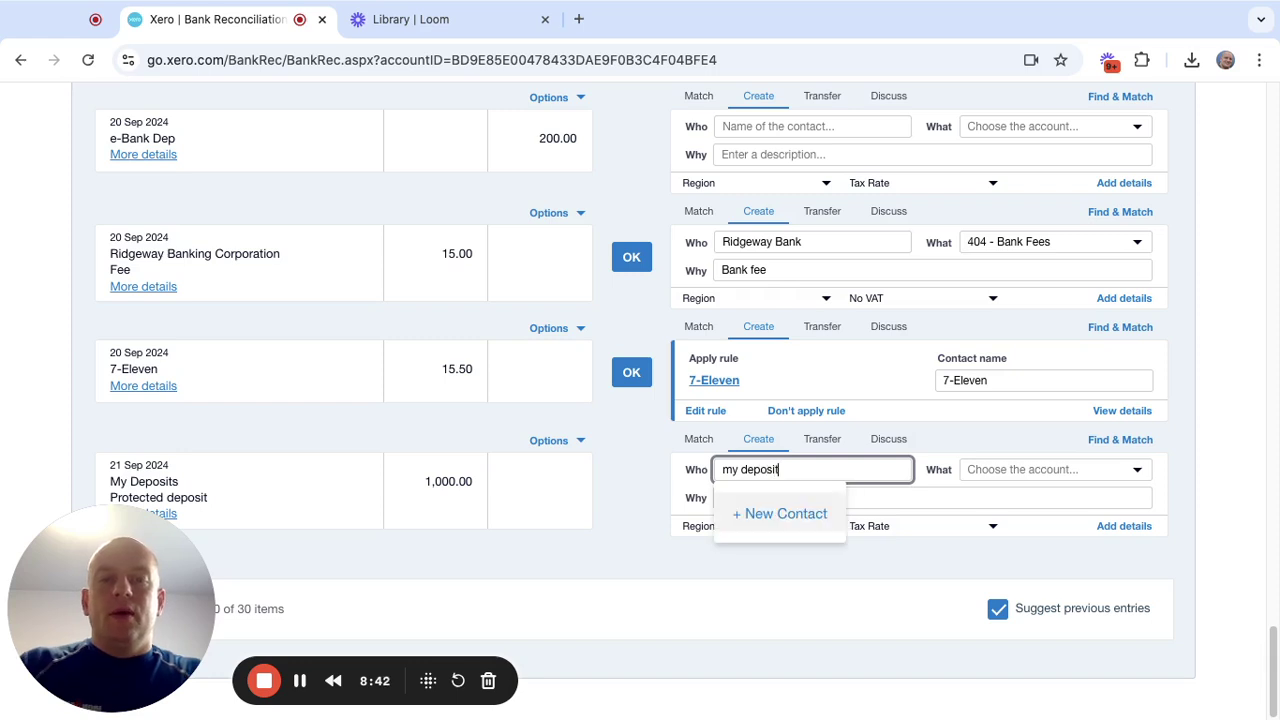
{"action": "key", "text": "BackSpace"}
{"action": "key", "text": "BackSpace"}
{"action": "key", "text": "BackSpace"}
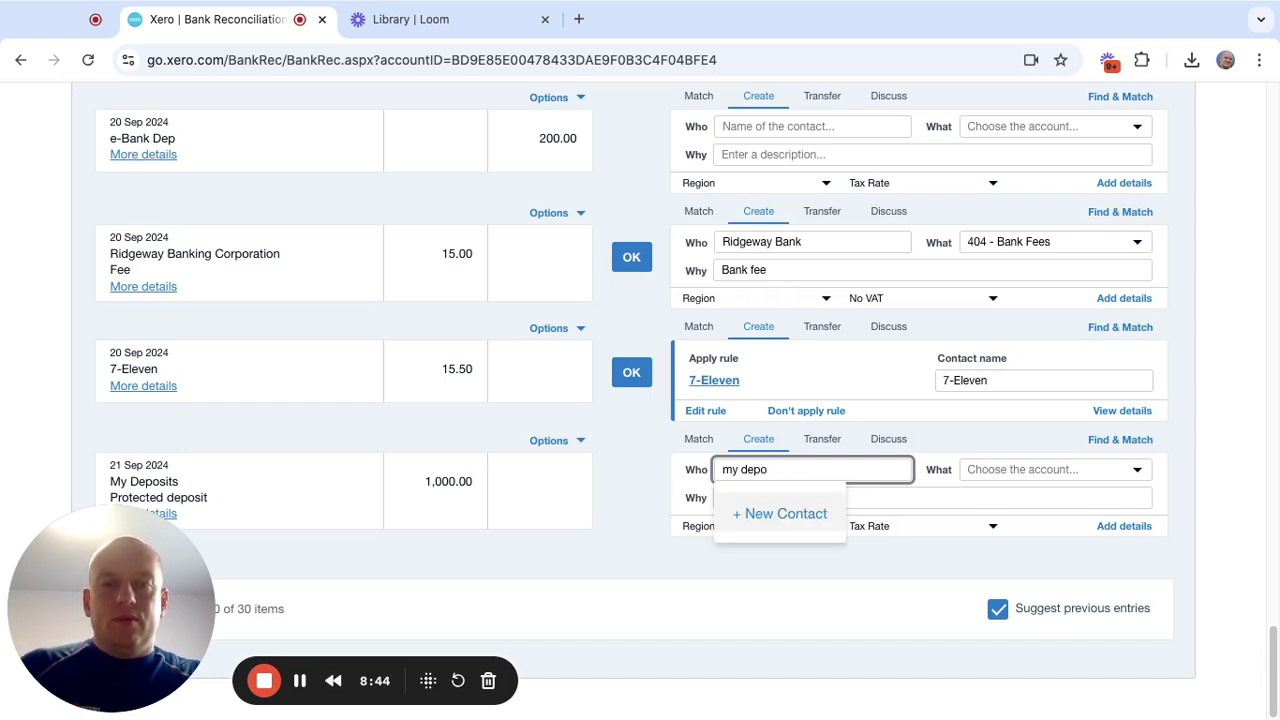
{"action": "type", "text": "sits"}
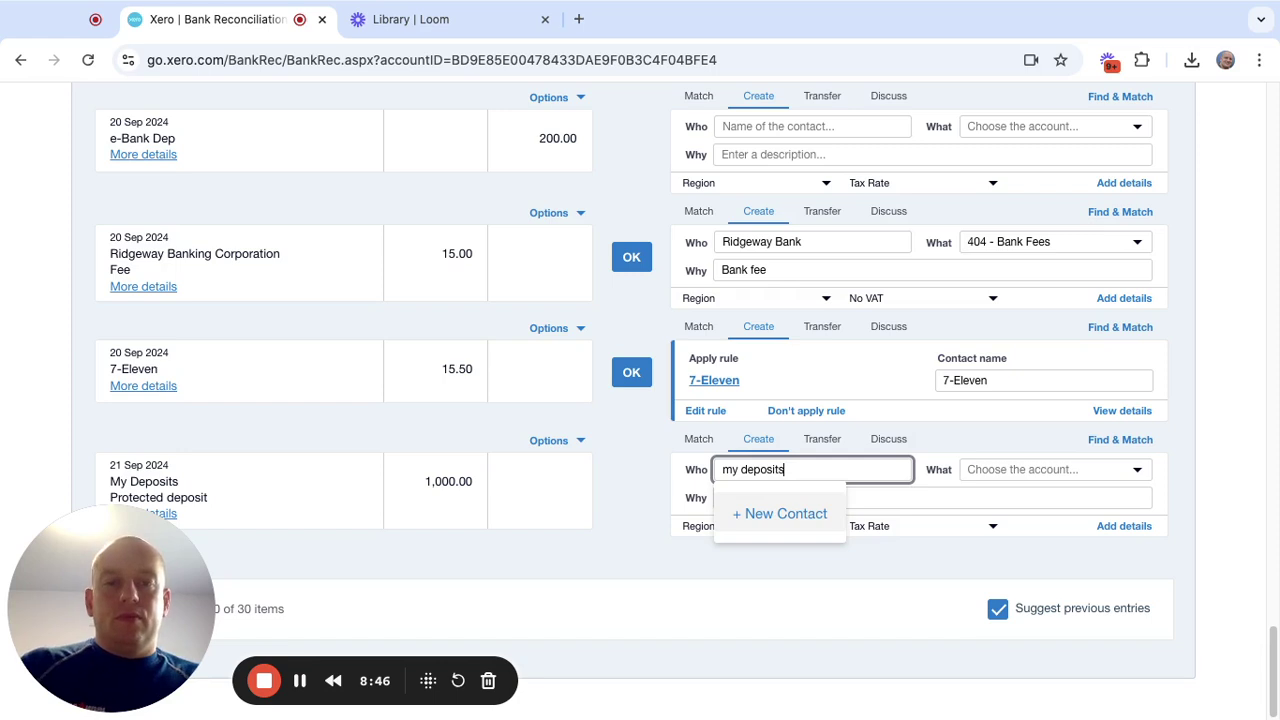
{"action": "left_click", "coordinate": [792, 520]}
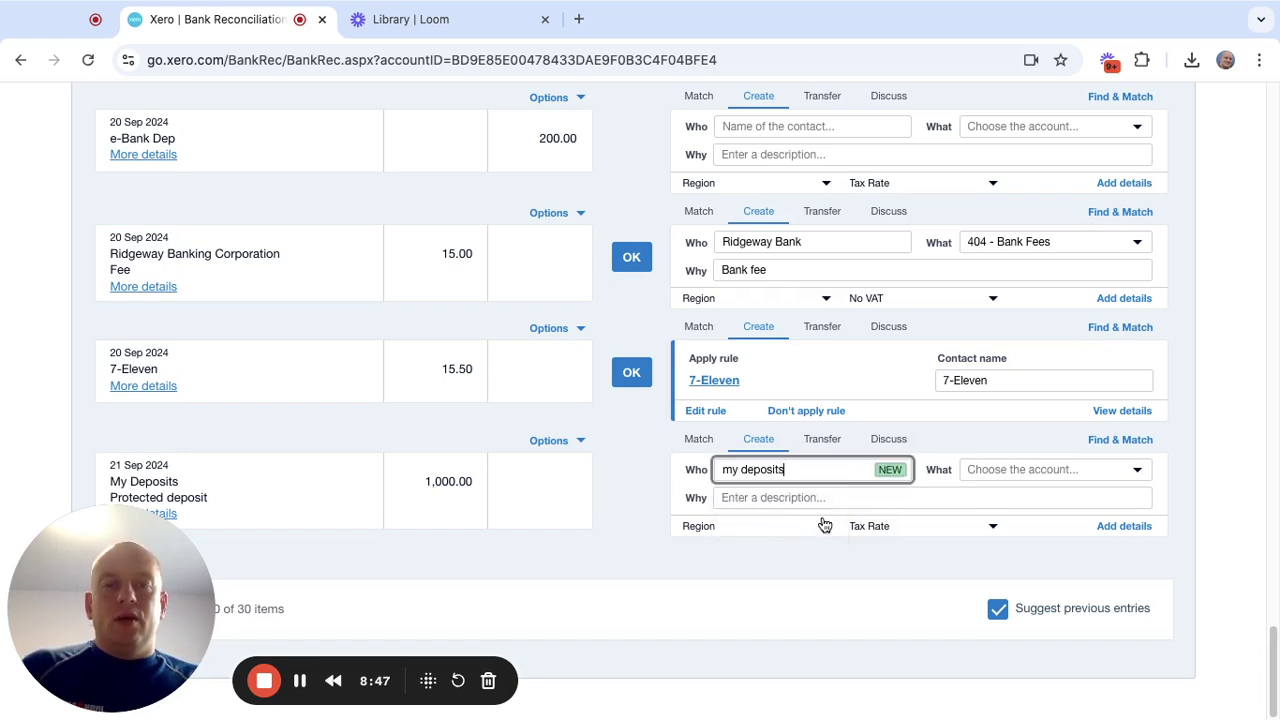
- Assign the My Deposits payment to account 772 - Tenants deposits protected in scheme
{"action": "left_click", "coordinate": [1048, 469]}
{"action": "type", "text": "depo"}
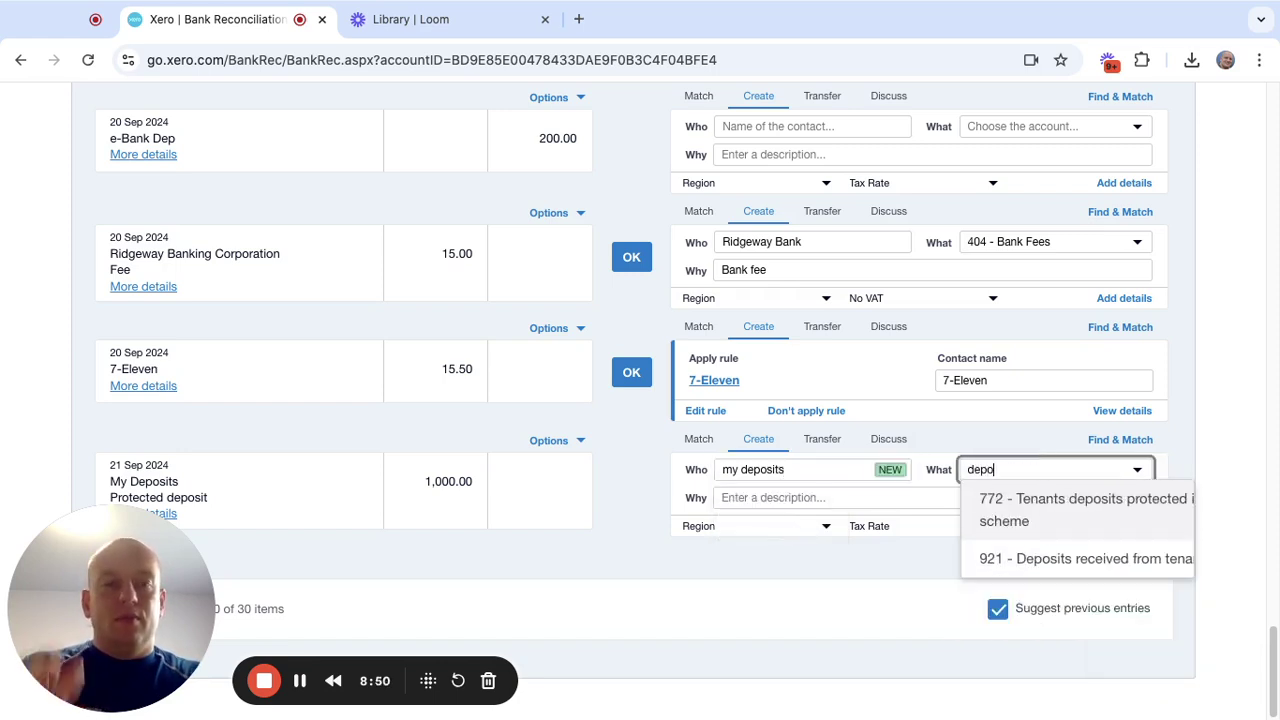
{"action": "left_click", "coordinate": [1066, 517]}
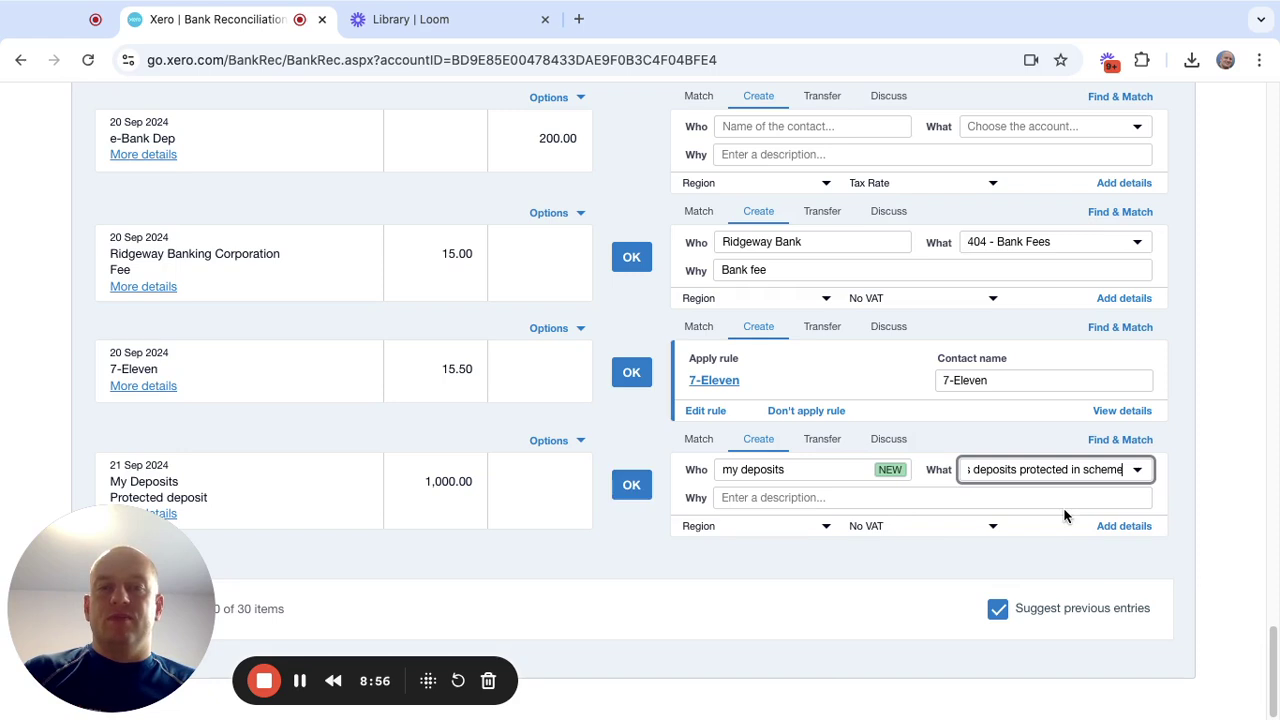
- Describe the My Deposits payment as "deposit for name of property" and reconcile it
{"action": "left_click", "coordinate": [790, 503]}
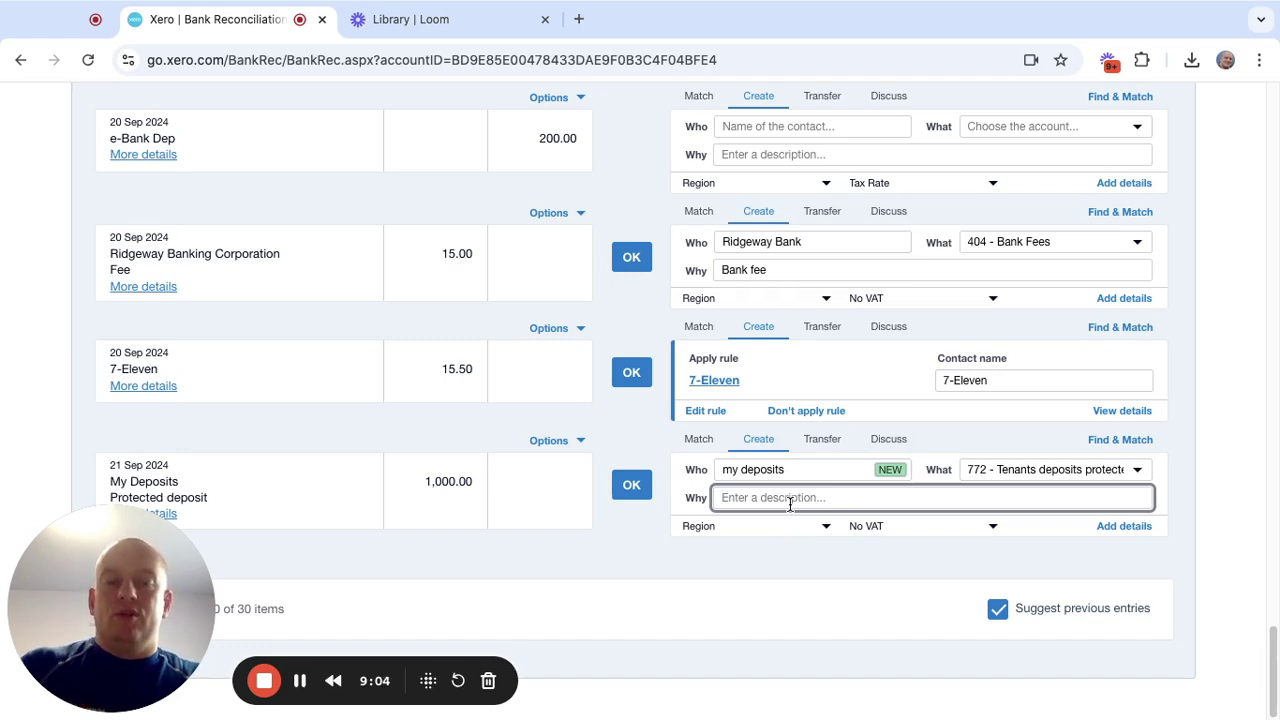
{"action": "type", "text": "depsoit"}
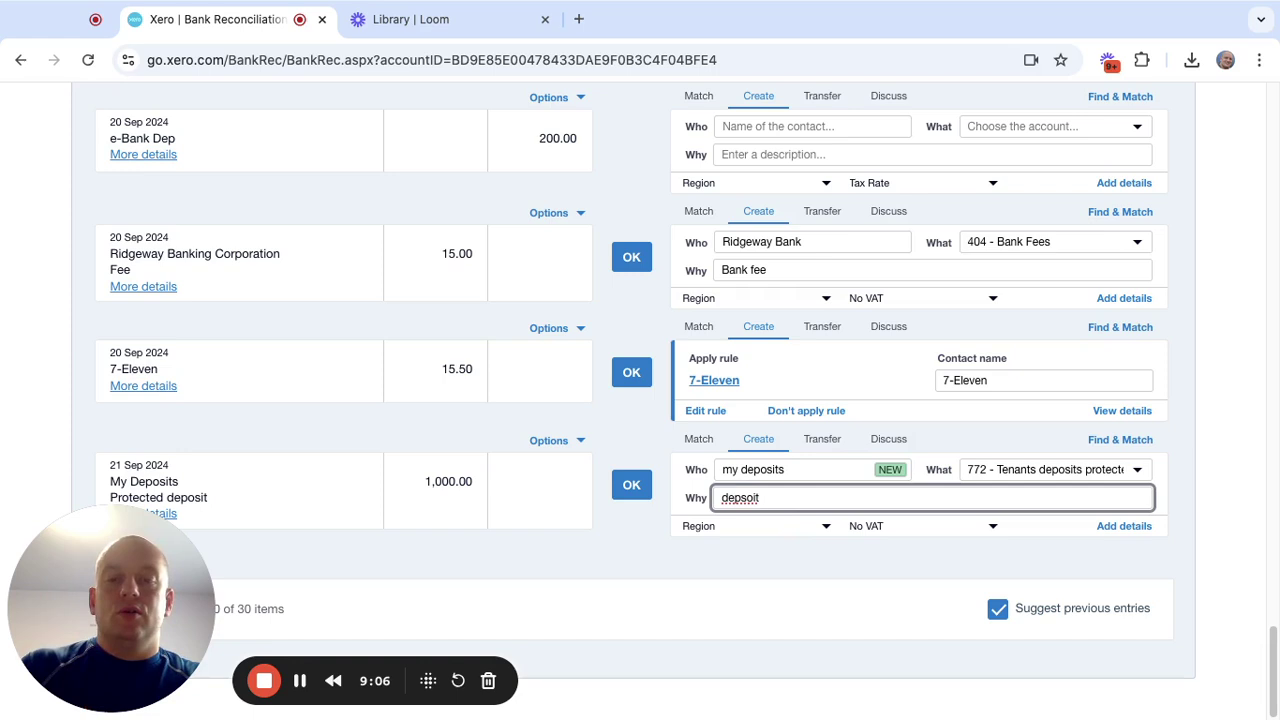
{"action": "type", "text": " for name of pr"}
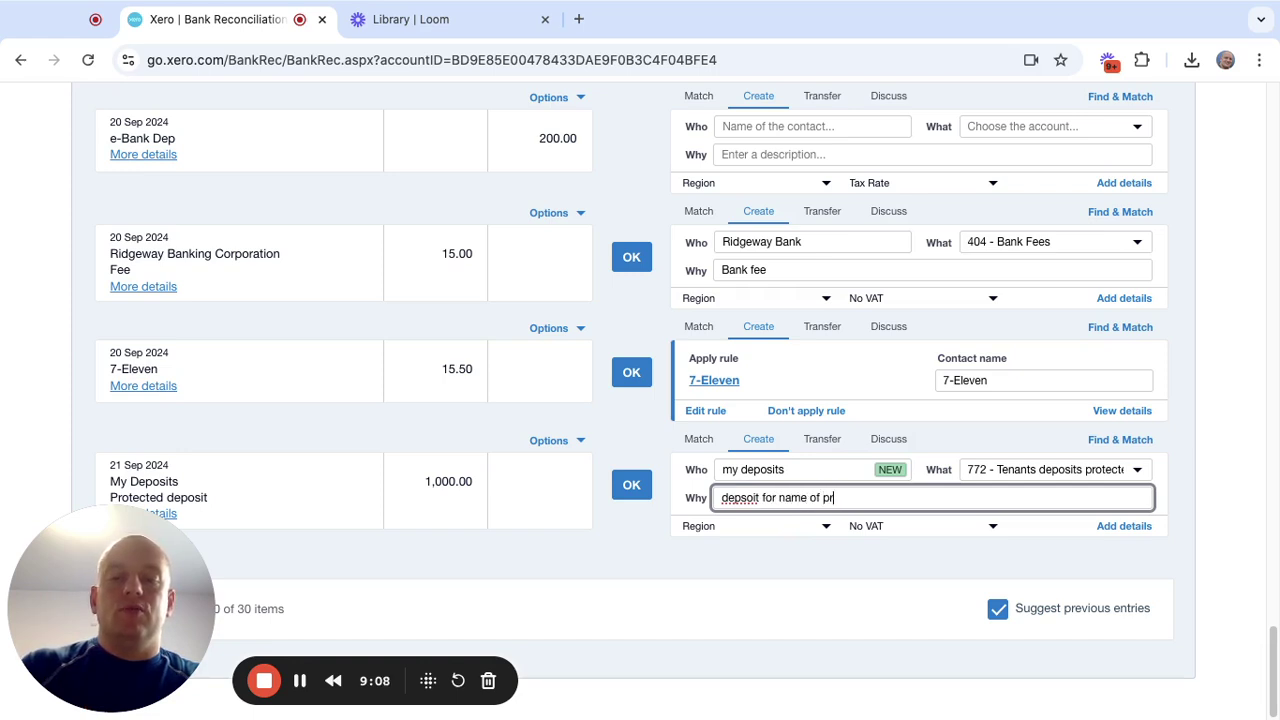
{"action": "type", "text": "operty"}
{"action": "left_click", "coordinate": [756, 497]}
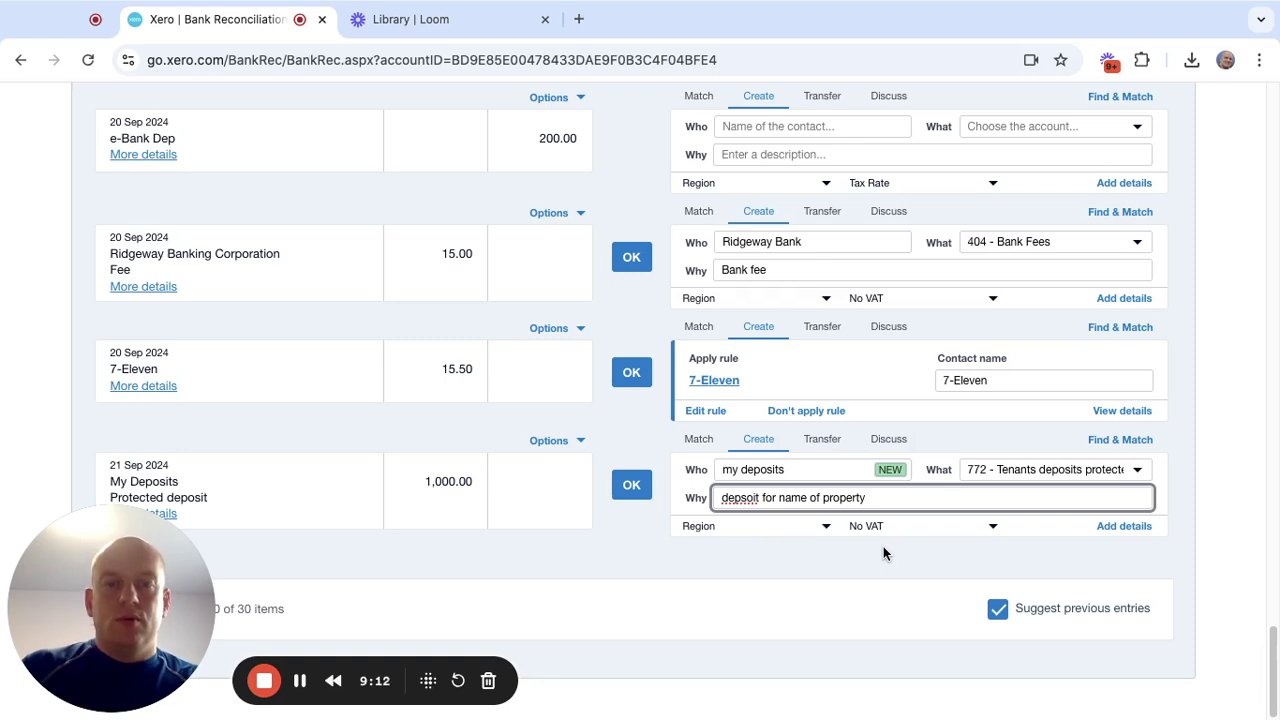
{"action": "key", "text": "BackSpace"}
{"action": "key", "text": "BackSpace"}
{"action": "key", "text": "BackSpace"}
{"action": "key", "text": "BackSpace"}
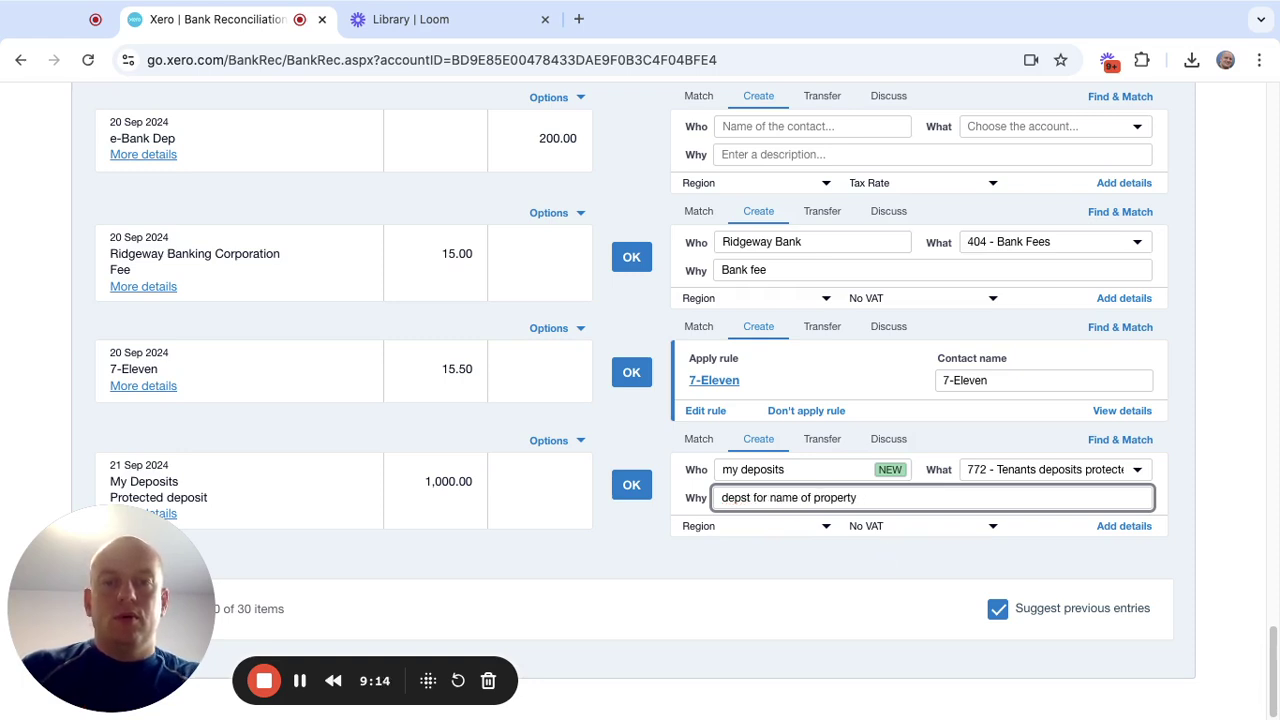
{"action": "type", "text": "osit"}
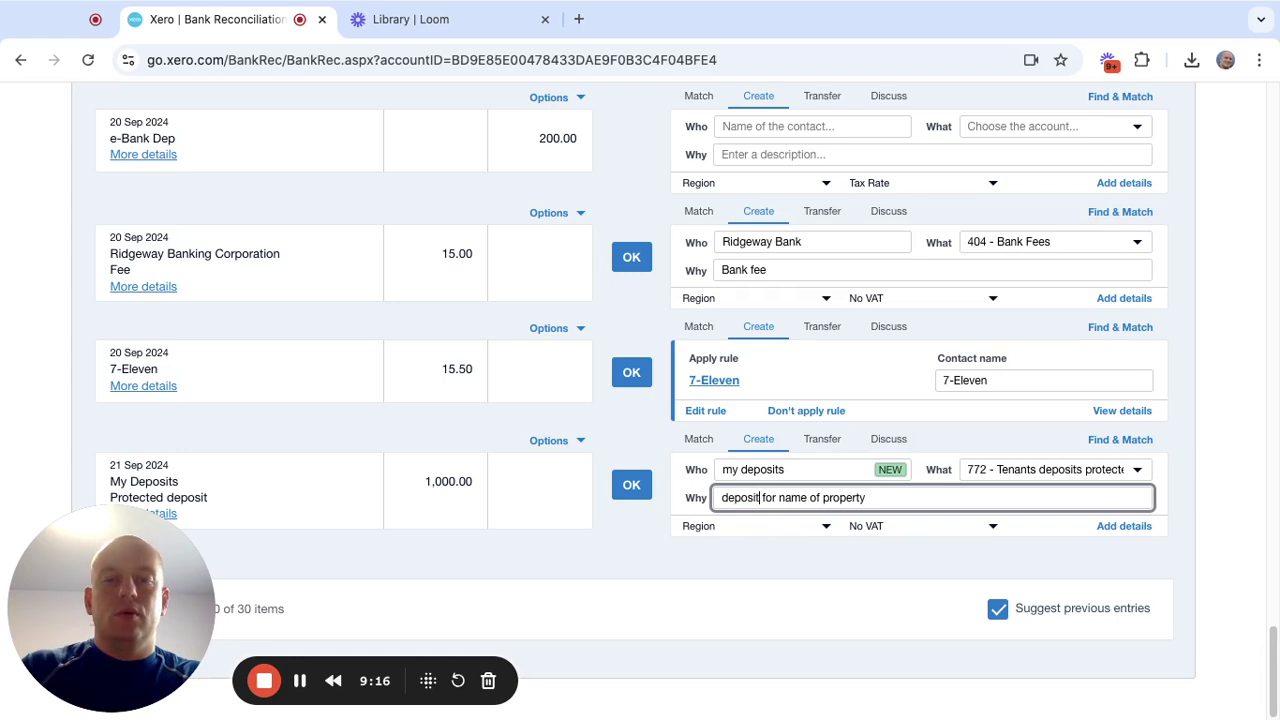
{"action": "left_click", "coordinate": [1206, 437]}
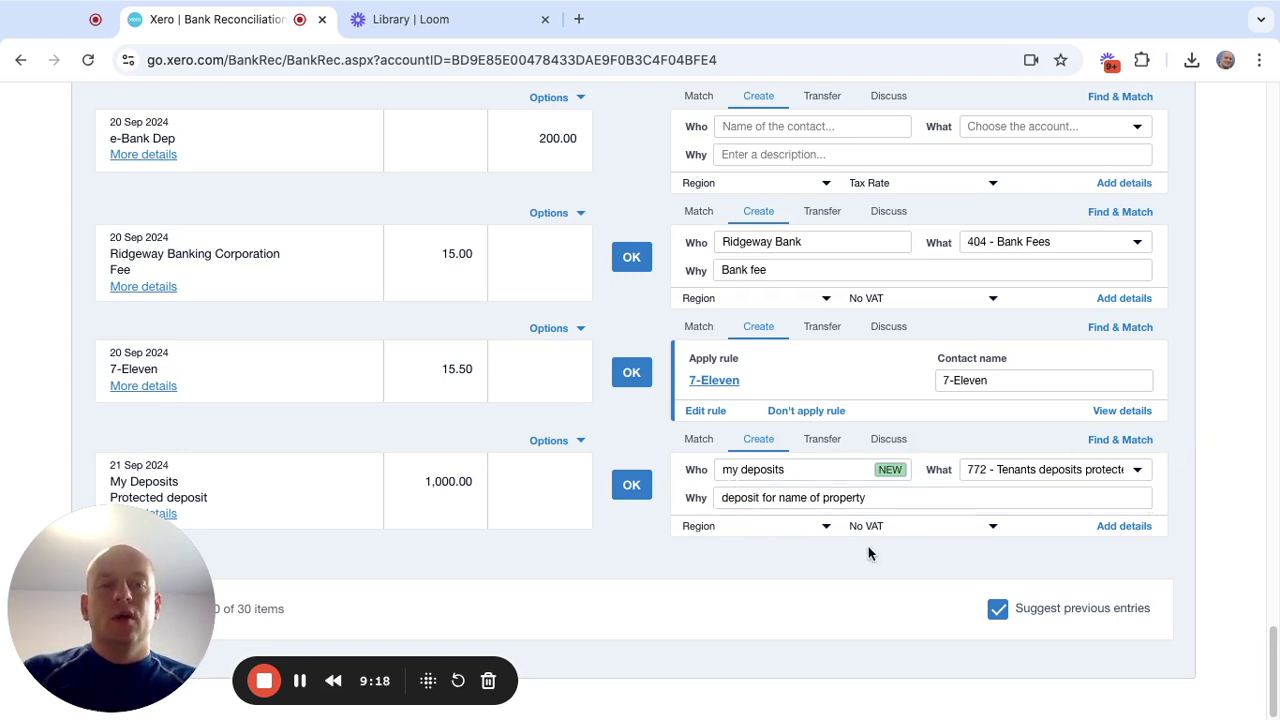
{"action": "left_click", "coordinate": [631, 485]}
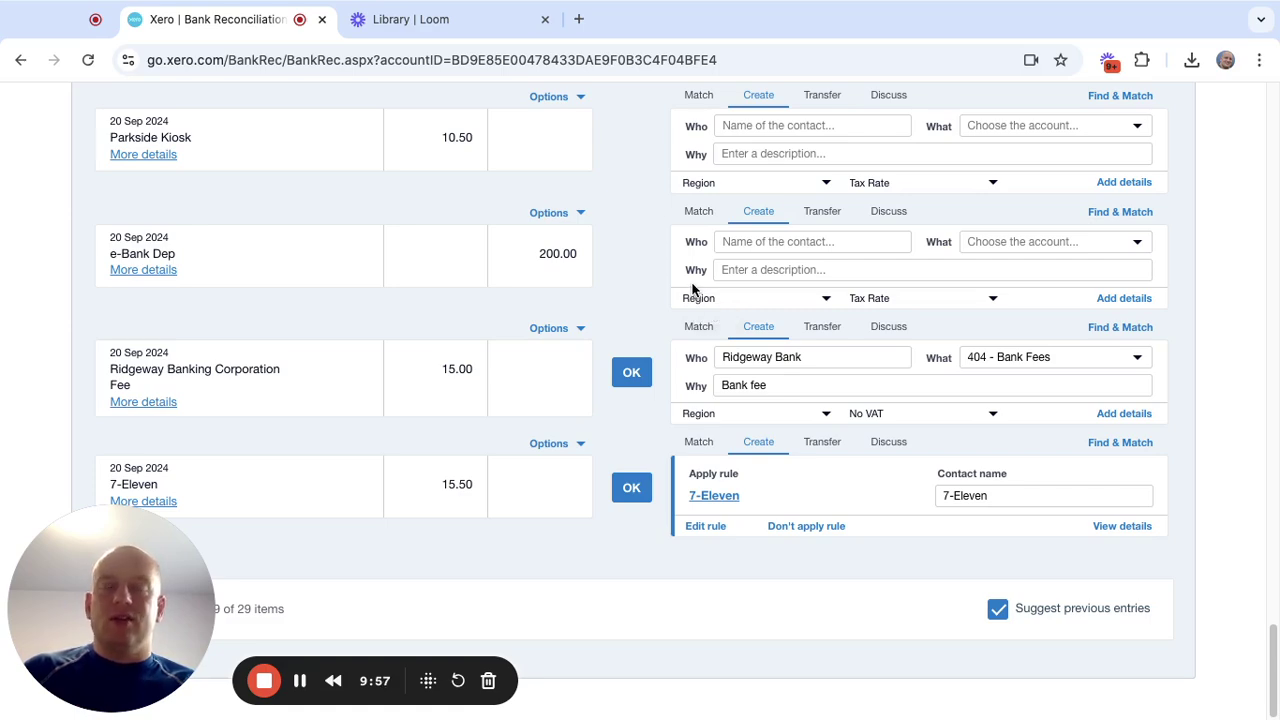
- Open the Balance Sheet report from the accounting reports
{"action": "scroll", "coordinate": [693, 268], "scroll_direction": "up", "scroll_amount": 8}
{"action": "scroll", "coordinate": [680, 258], "scroll_direction": "up", "scroll_amount": 15}
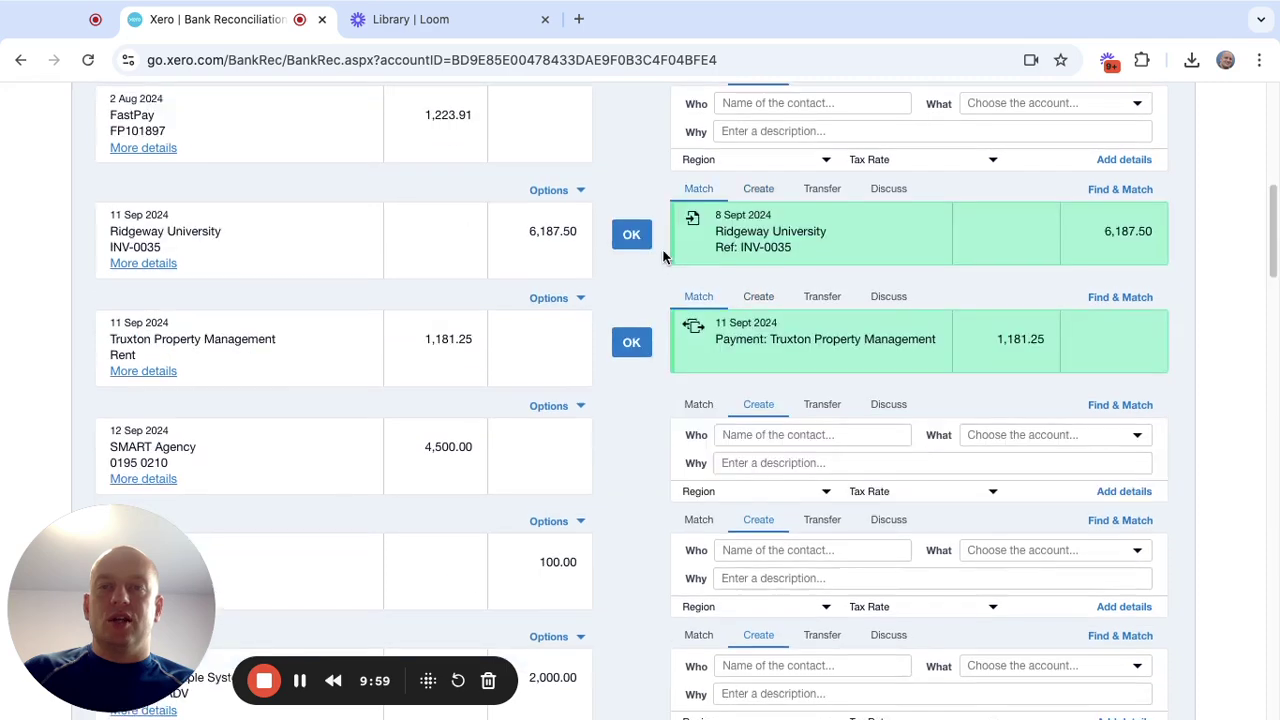
{"action": "left_click", "coordinate": [437, 170]}
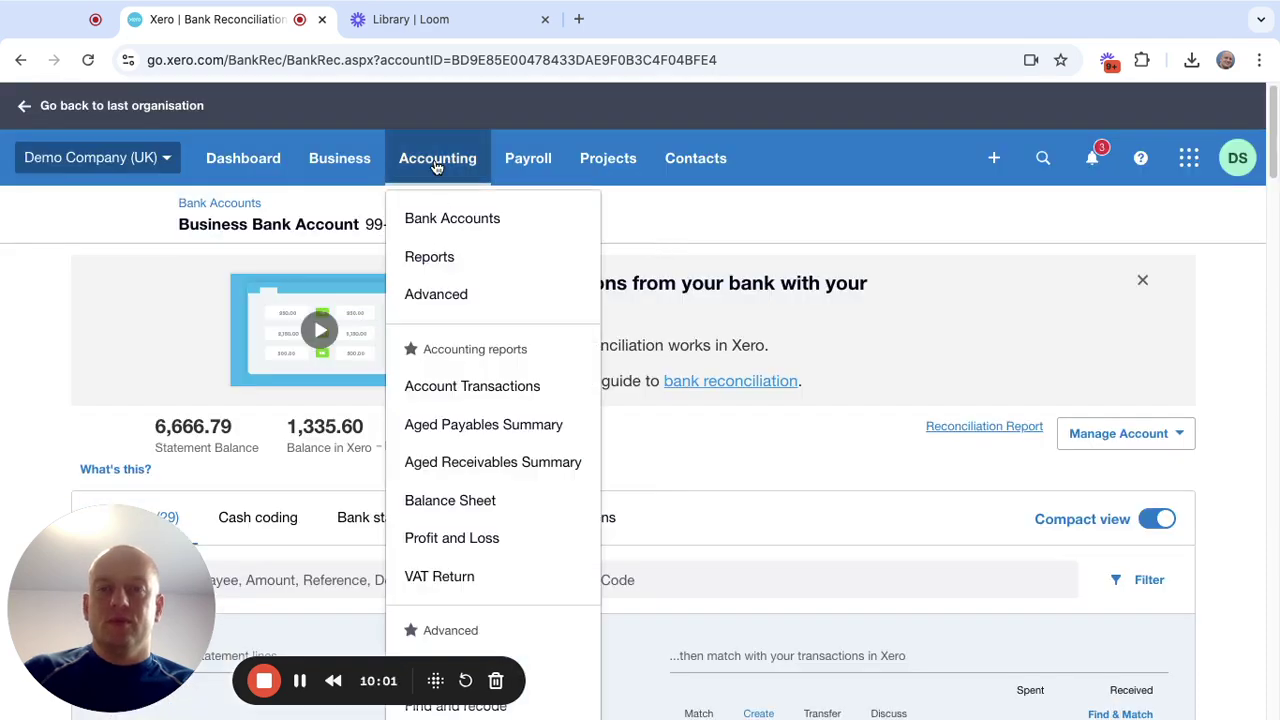
{"action": "left_click", "coordinate": [485, 510]}
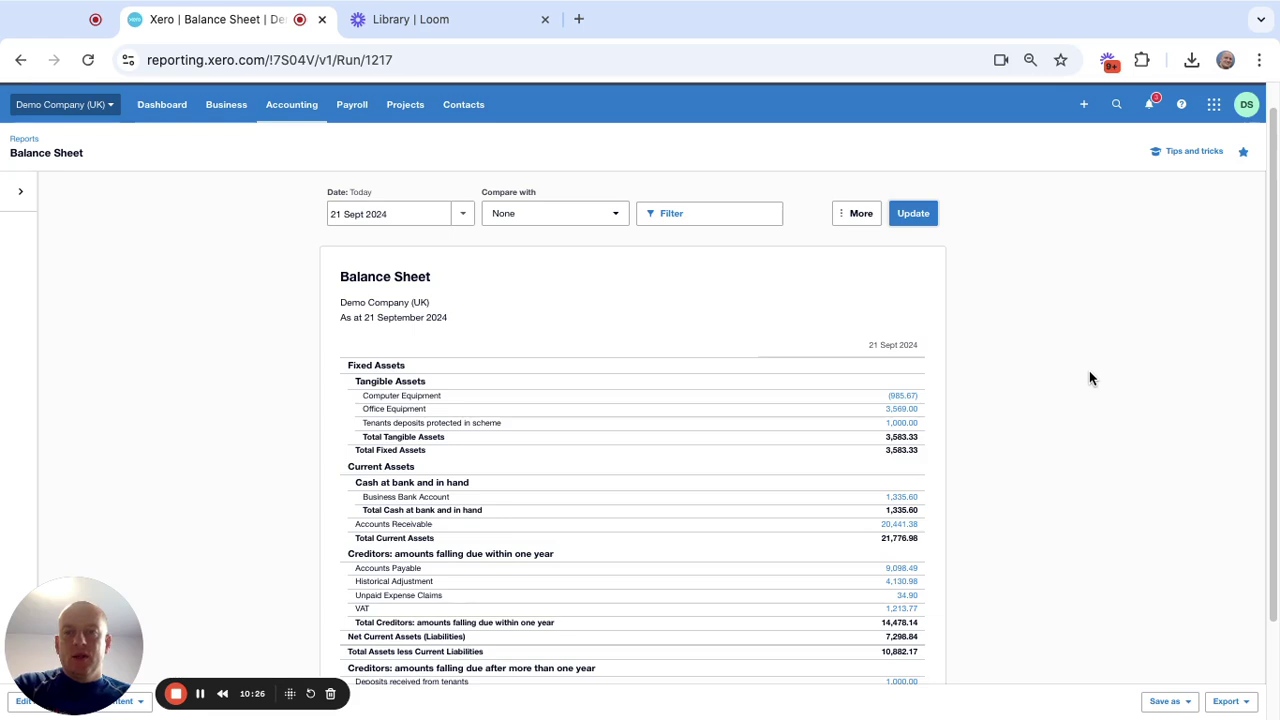
- Examine the Balance Sheet lines for tenants deposits protected in scheme under fixed assets and deposits received from tenants under long-term creditors
{"action": "scroll", "coordinate": [1090, 377], "scroll_direction": "down", "scroll_amount": 1}
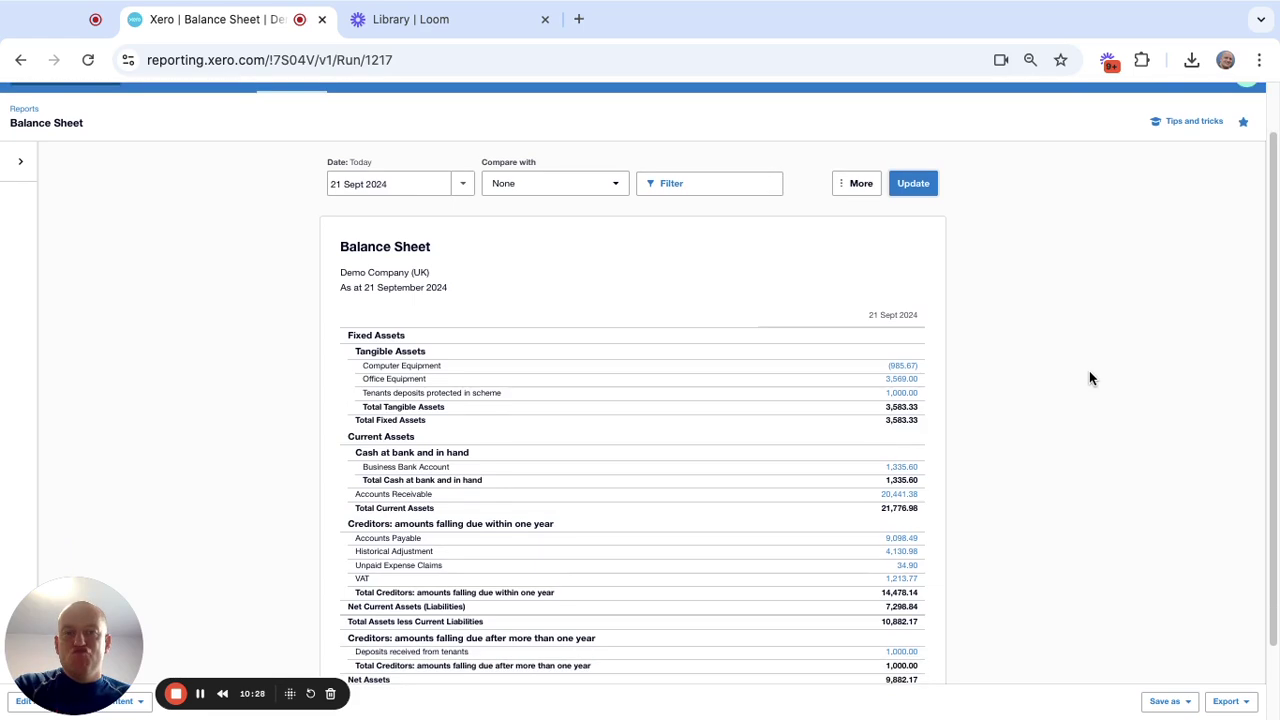
{"action": "scroll", "coordinate": [1090, 378], "scroll_direction": "down", "scroll_amount": 2}
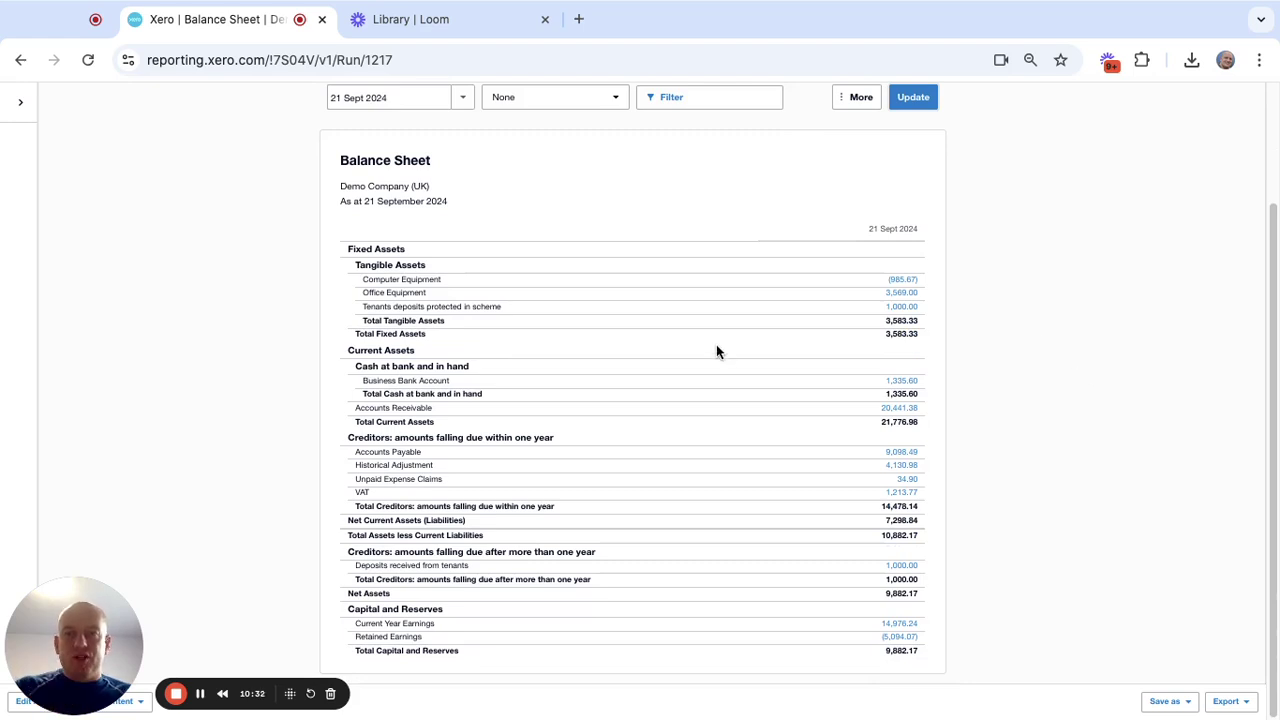
{"action": "left_click_drag", "start_coordinate": [362, 306], "coordinate": [914, 301]}
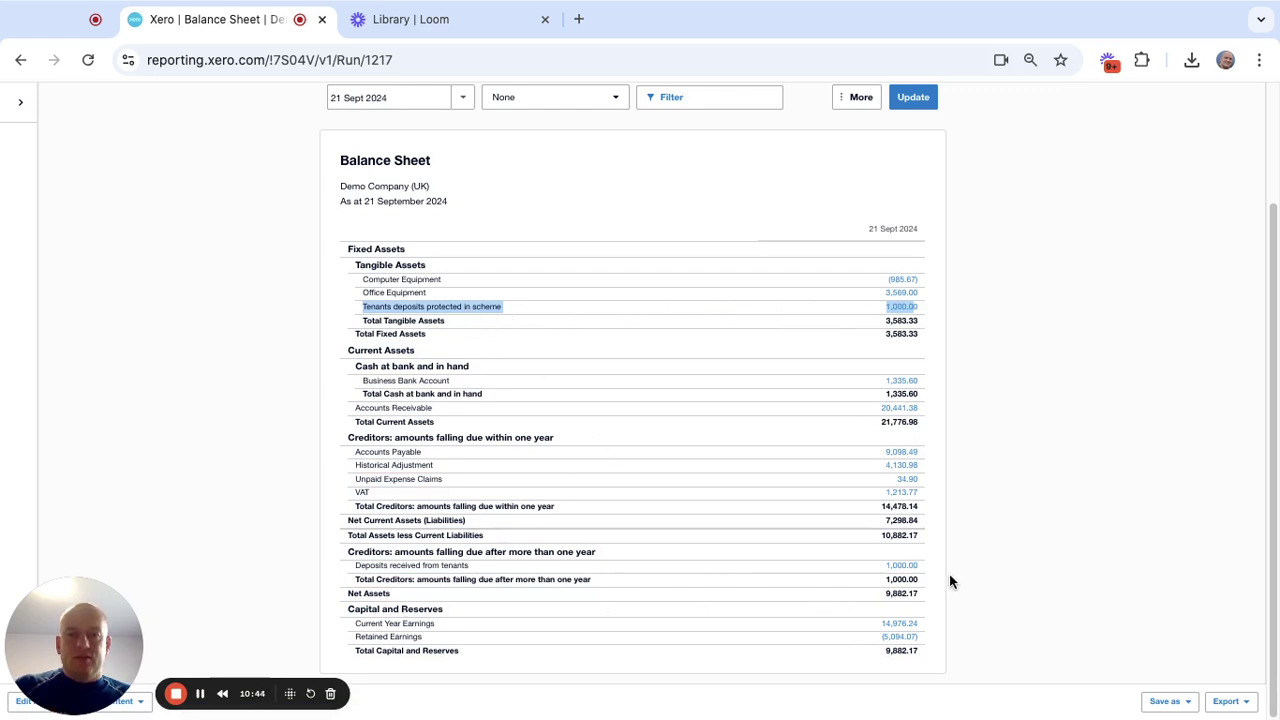
{"action": "left_click_drag", "start_coordinate": [946, 570], "coordinate": [443, 566]}
{"action": "left_click", "coordinate": [349, 573]}
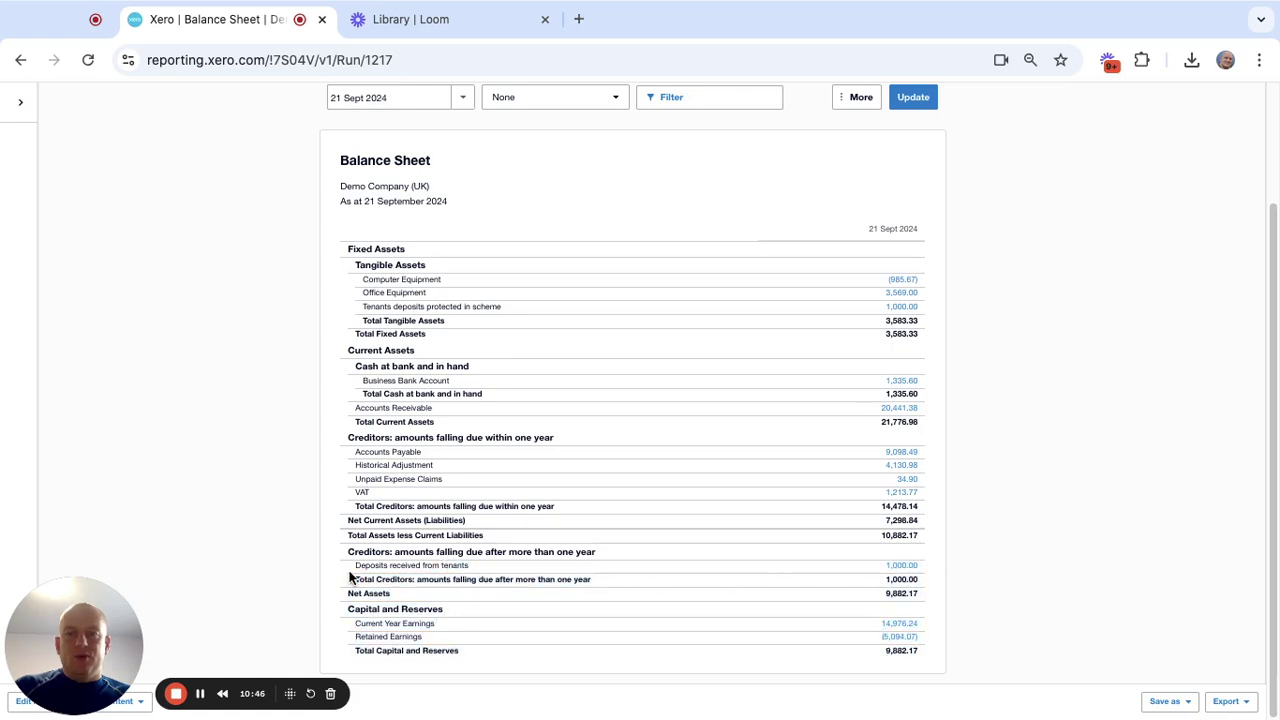
{"action": "left_click_drag", "start_coordinate": [351, 574], "coordinate": [619, 568]}
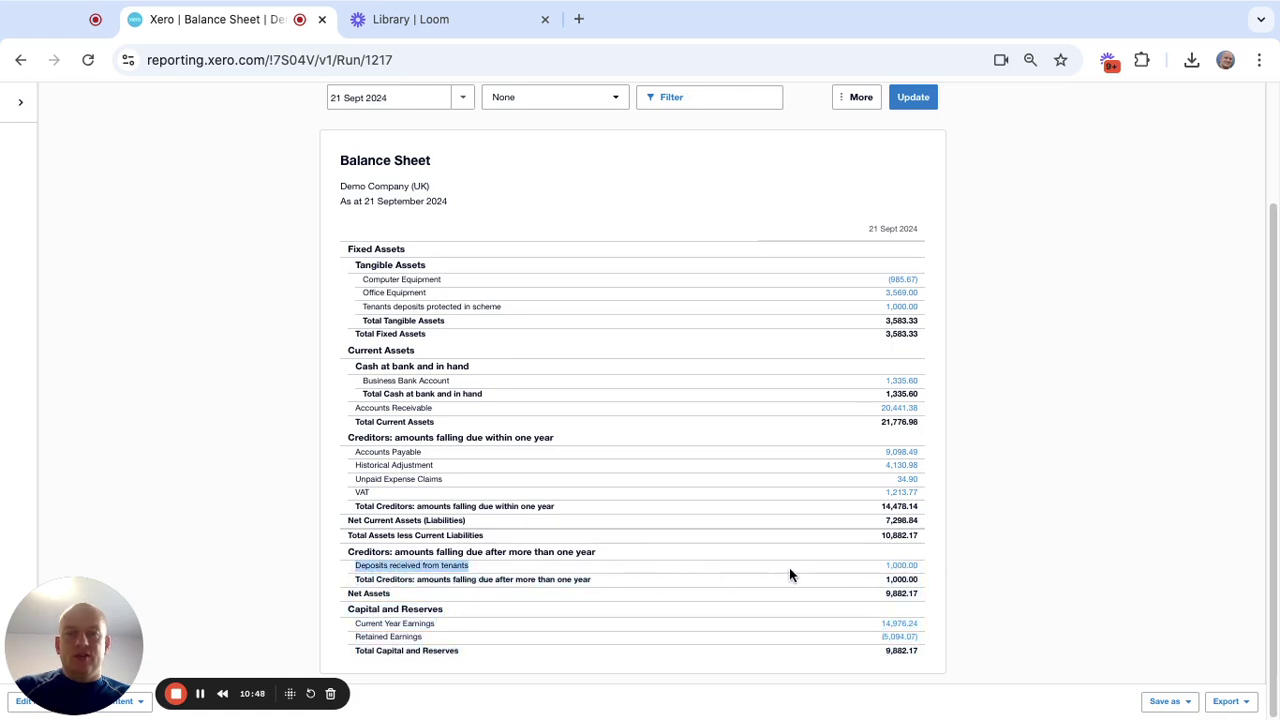
{"action": "left_click_drag", "start_coordinate": [789, 574], "coordinate": [849, 563]}
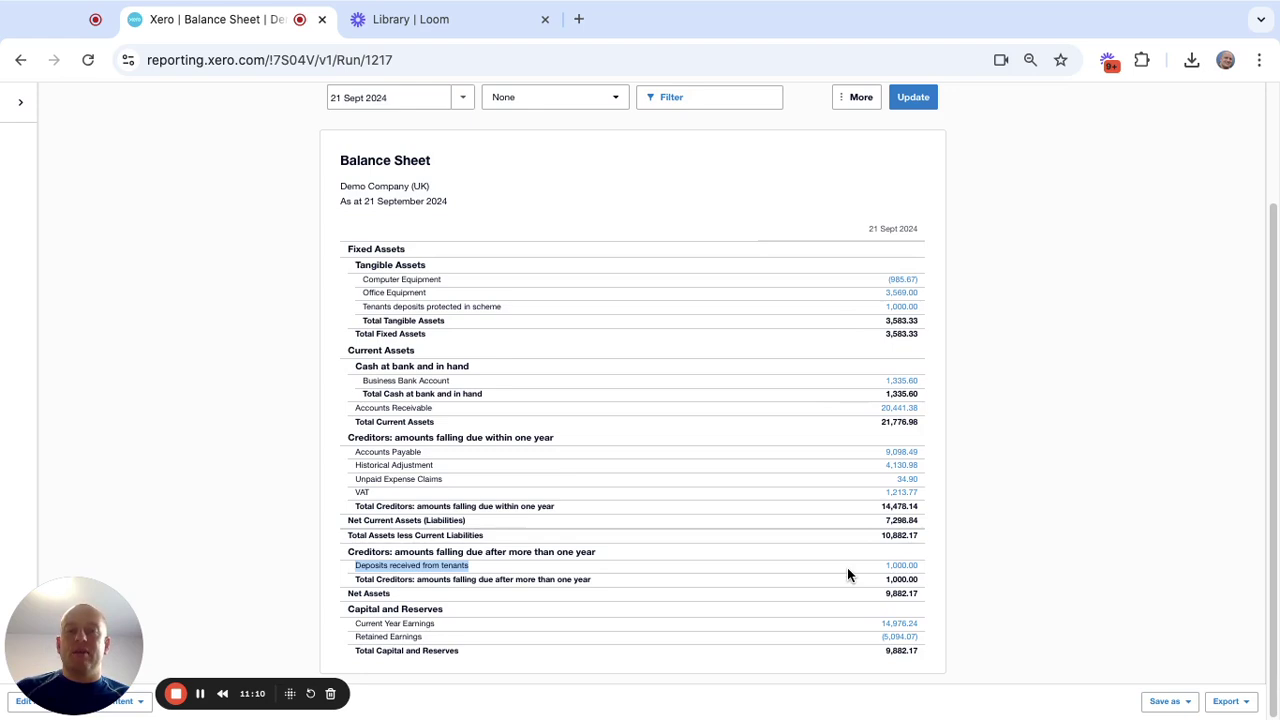
{"action": "left_click", "coordinate": [997, 572]}
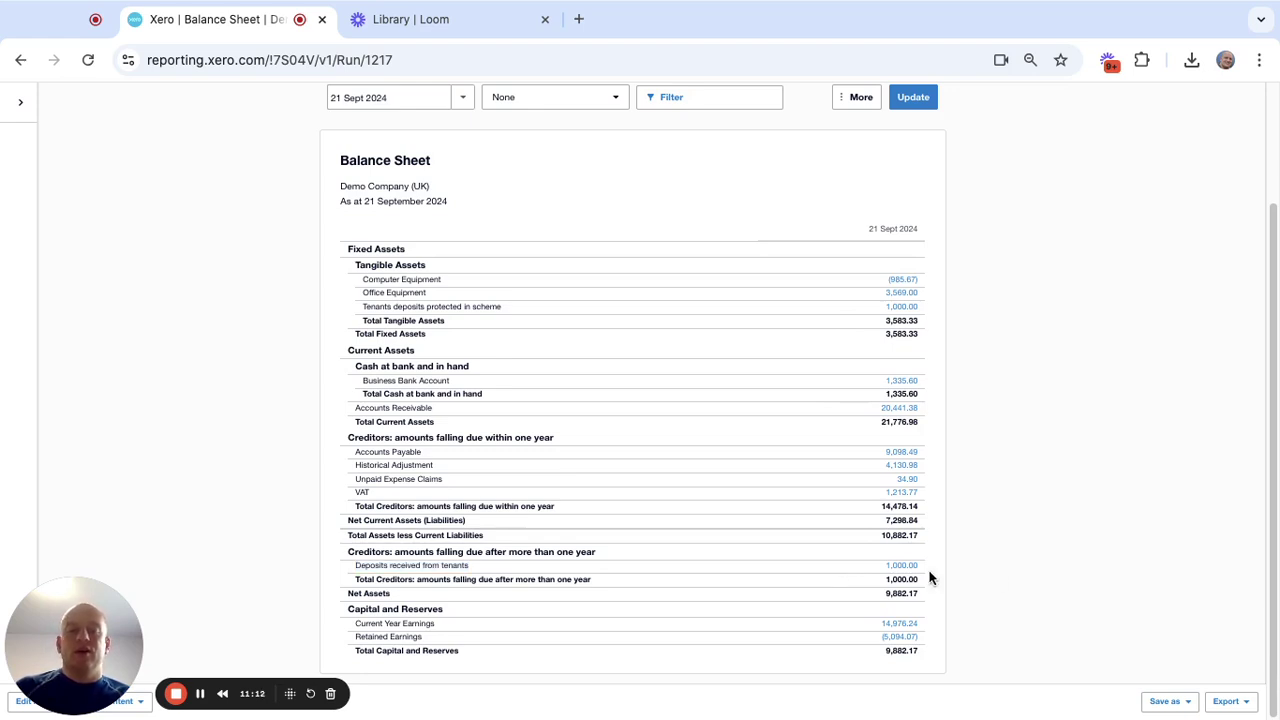